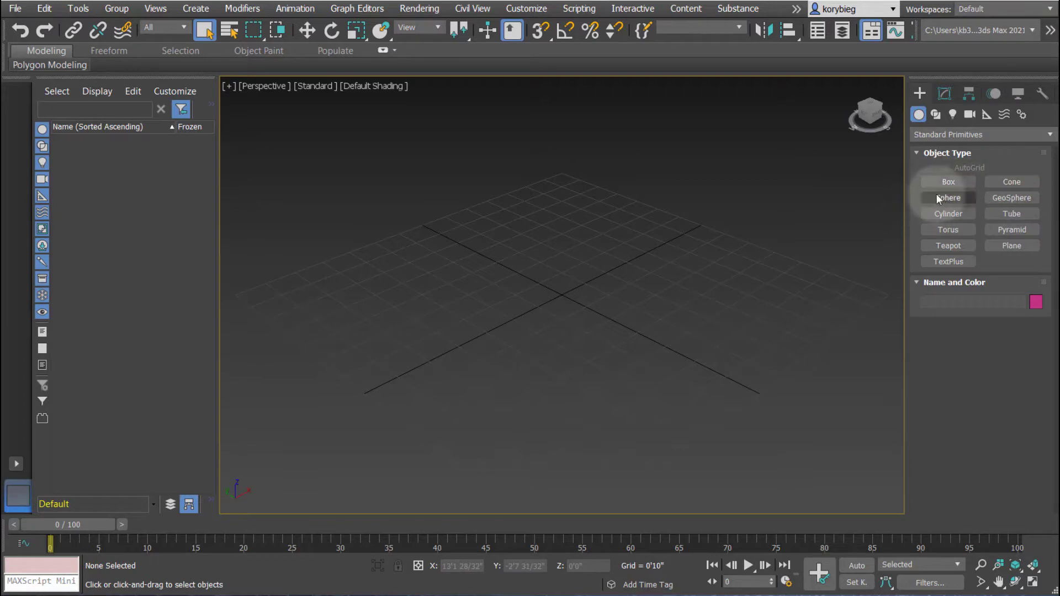
Create a box primitive by dragging out its base and height in the viewport
left_click(948, 181)
left_click_drag(547, 216, 533, 441)
left_click(519, 232)
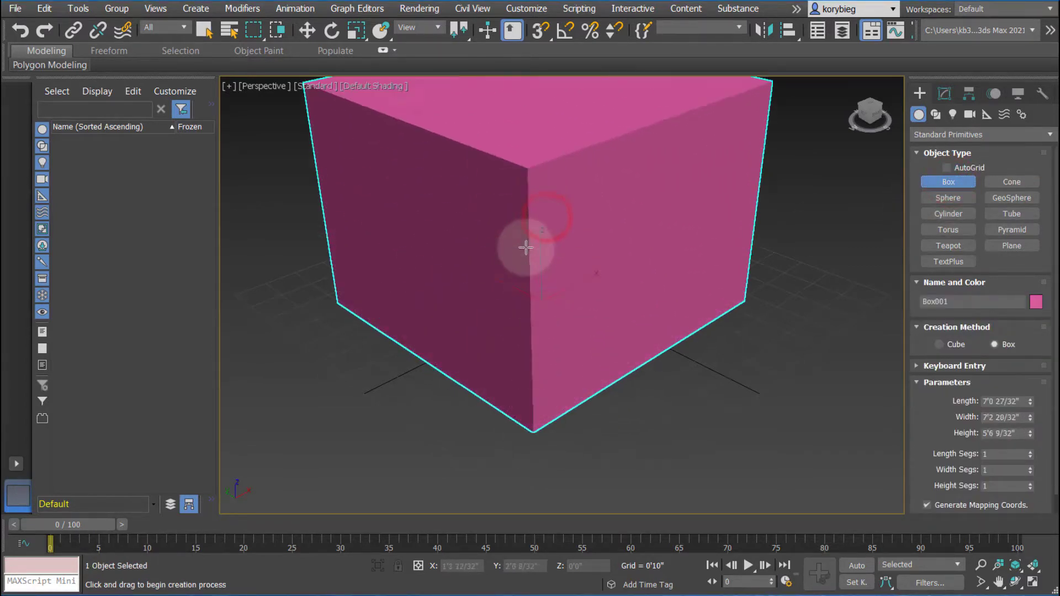
Set the box to 17 length, 20 width and 23 height segments and show edged faces
scroll(549, 331, "down", 3)
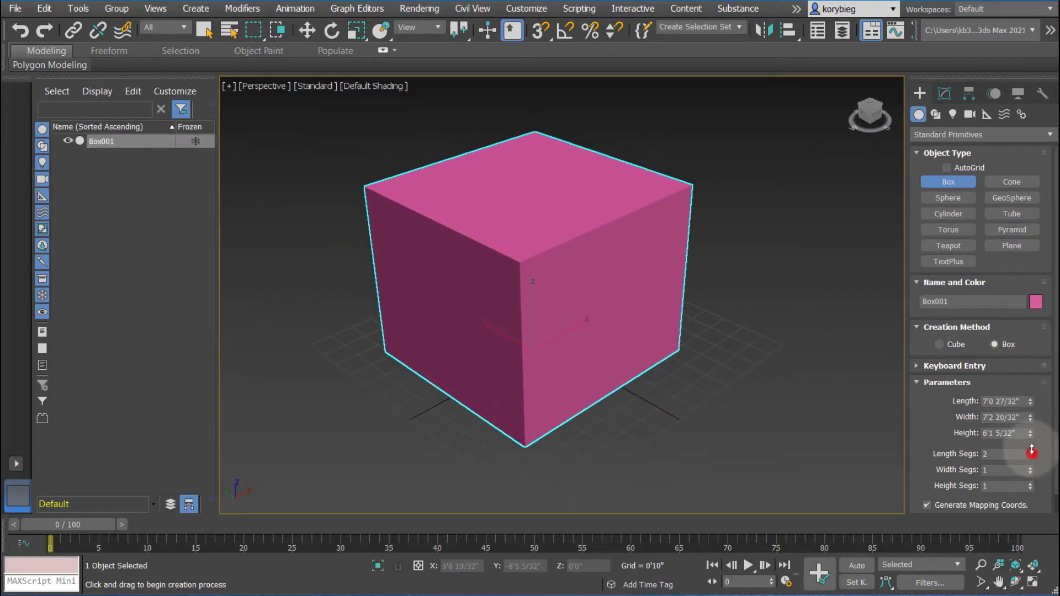
left_click_drag(1032, 453, 1036, 482)
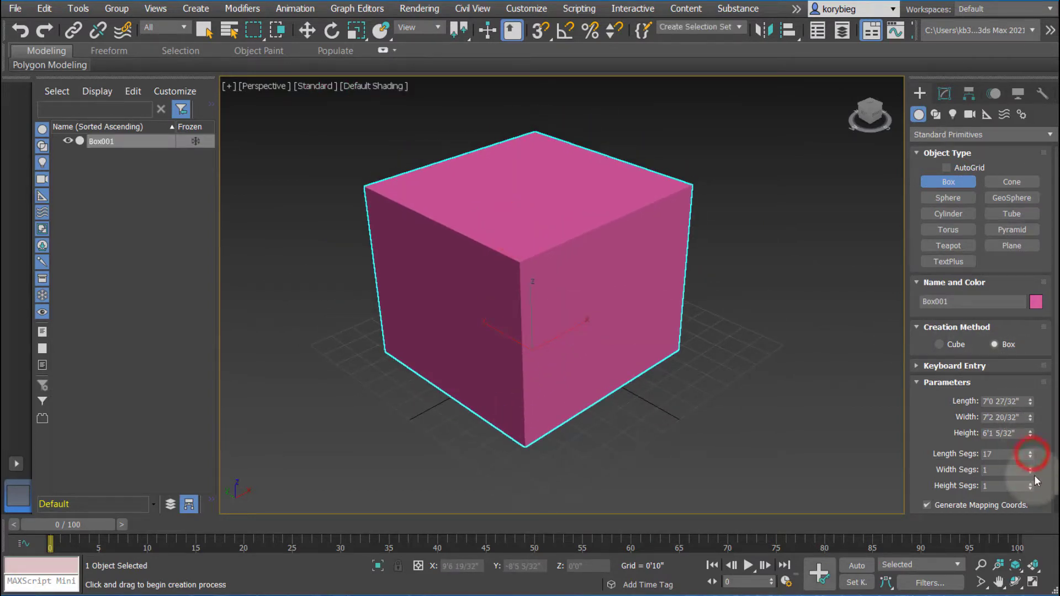
left_click(368, 88)
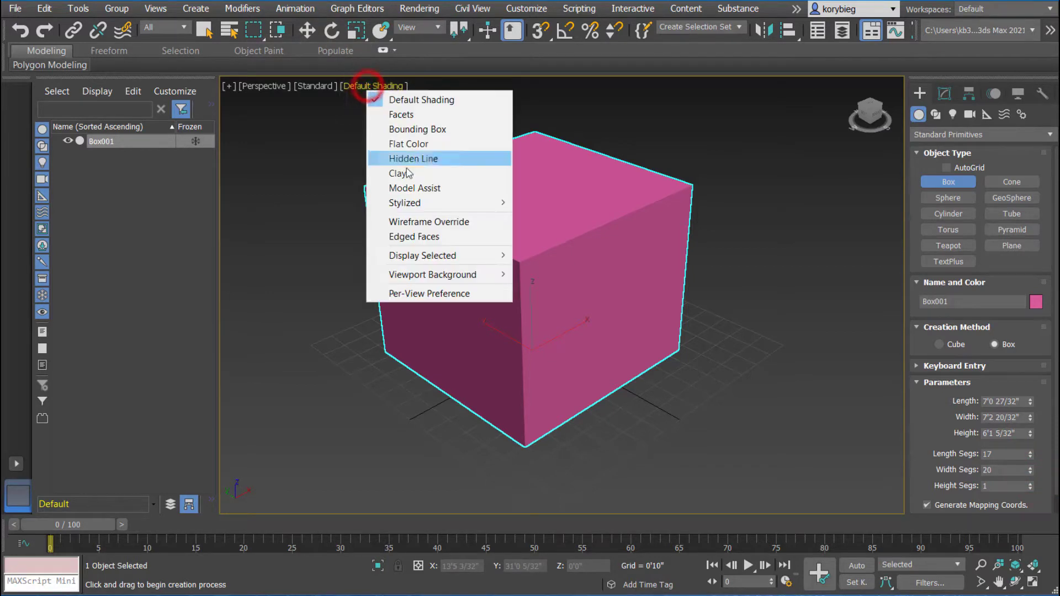
left_click(398, 233)
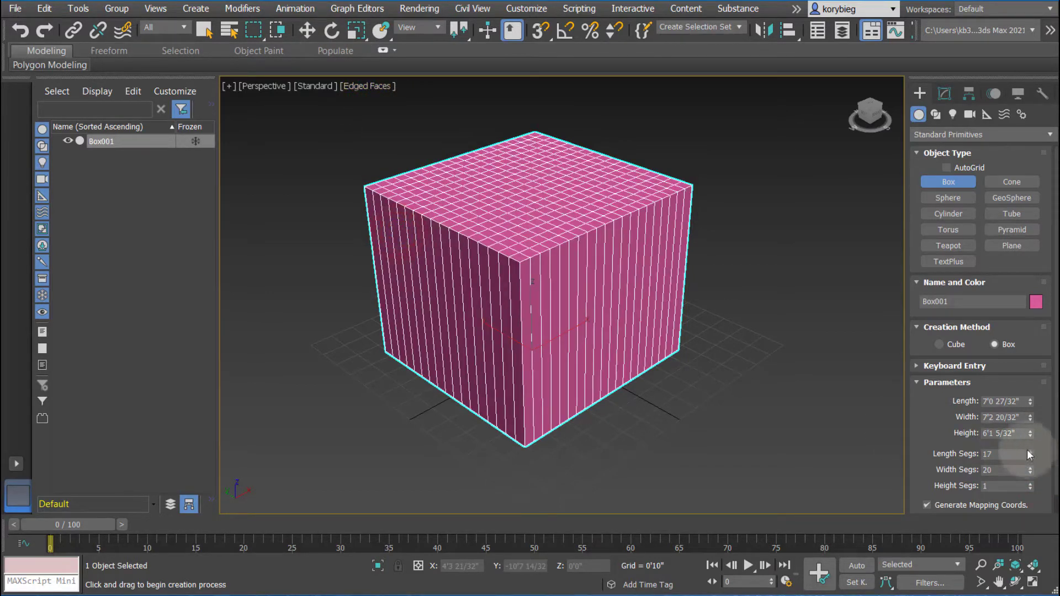
left_click_drag(1028, 476, 753, 372)
middle_click_drag(752, 372, 635, 355)
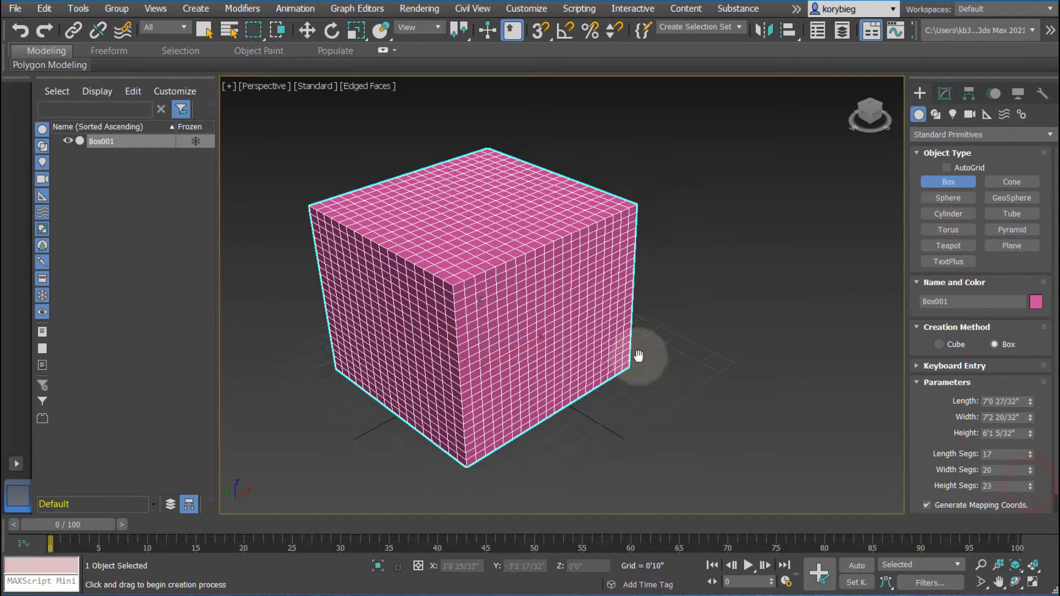
Apply a Symmetry modifier mirroring across X and expand it to its Mirror sub-object
left_click(944, 94)
left_click(1046, 138)
scroll(914, 467, "down", 15)
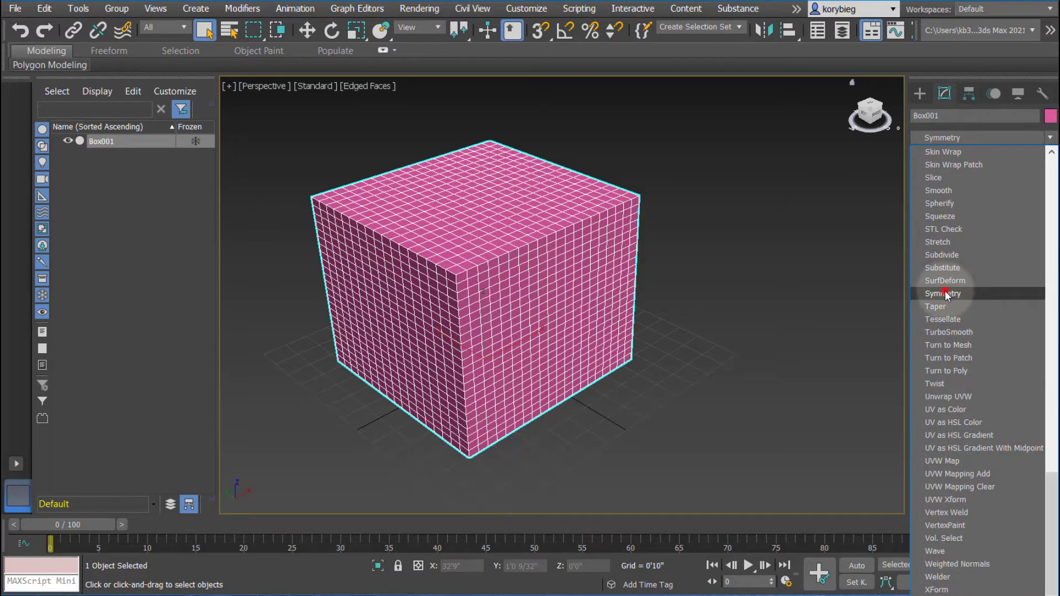
left_click(945, 294)
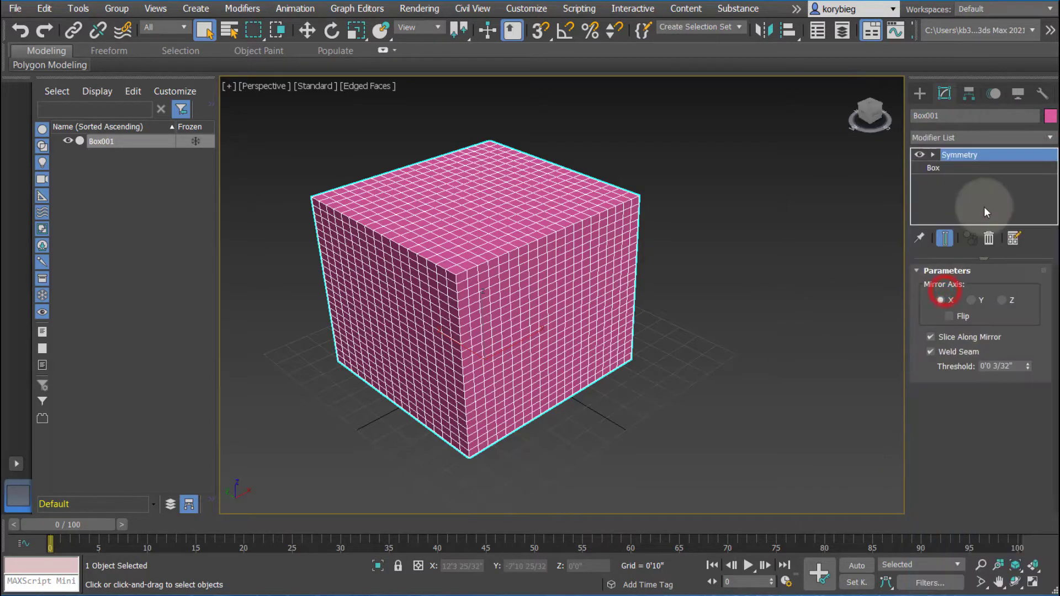
left_click(933, 154)
middle_click_drag(416, 454, 440, 463, "alt")
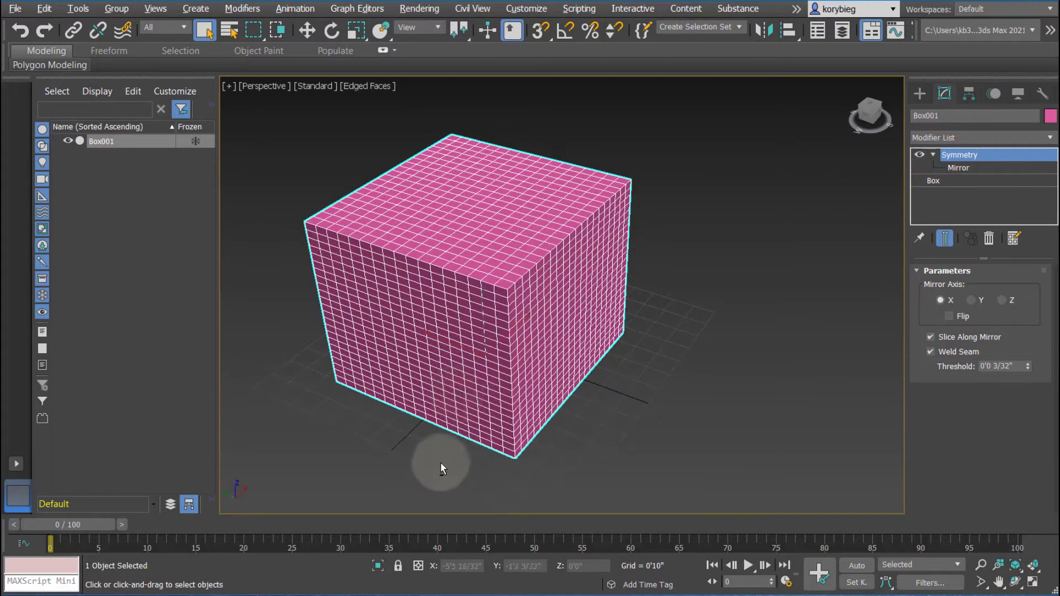
middle_click_drag(446, 373, 485, 298, "alt")
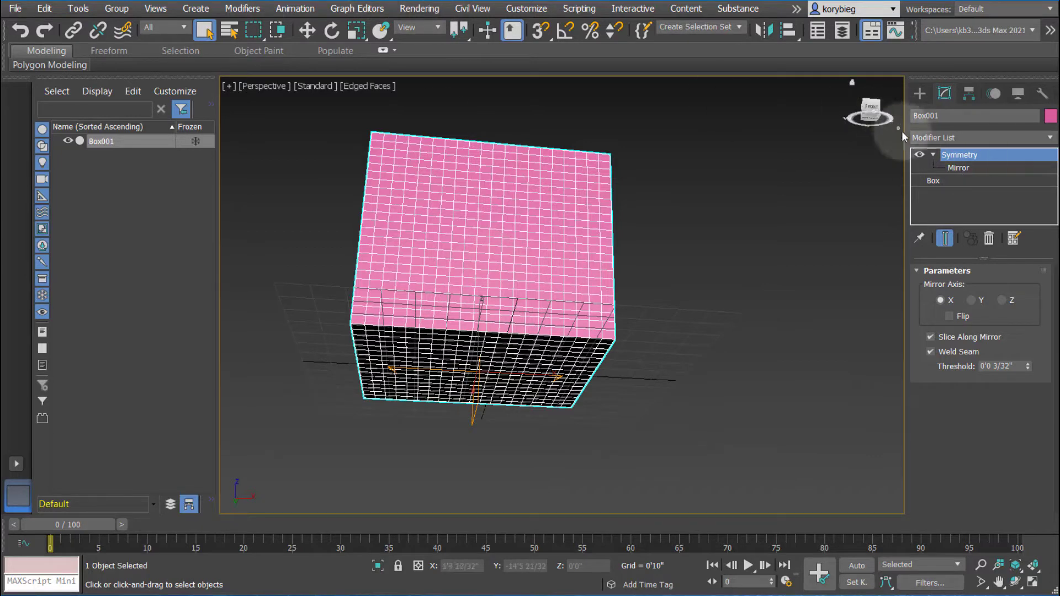
Select the Symmetry Mirror and slide it along X until the halves merge into one block
left_click(960, 168)
left_click(307, 31)
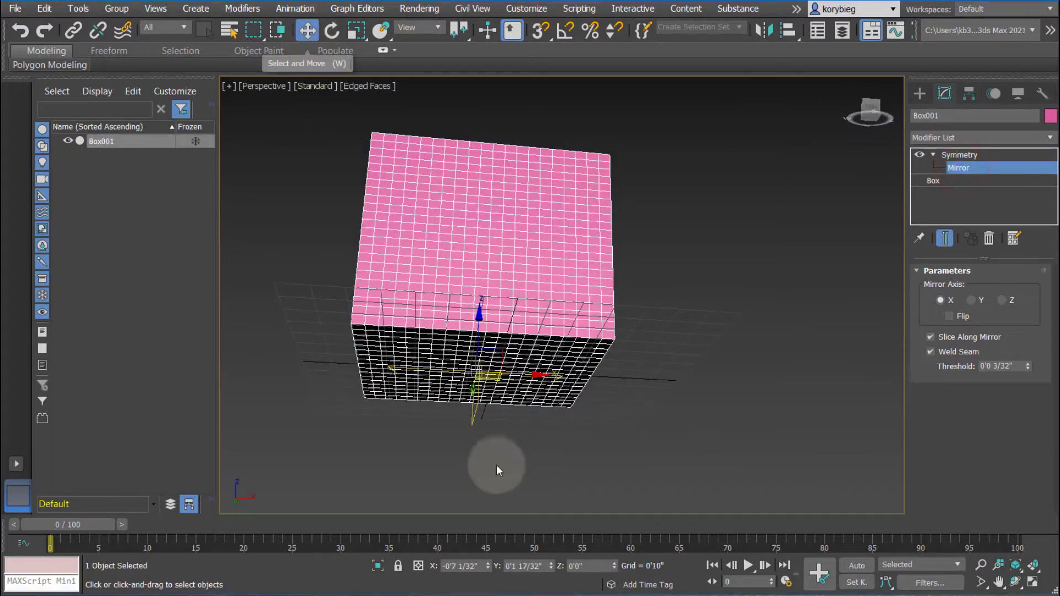
mouse_move(496, 378)
left_mouse_down()
mouse_move(531, 371)
mouse_move(426, 372)
mouse_move(479, 375)
left_mouse_up()
middle_click_drag(473, 329, 554, 352, "alt")
left_click_drag(538, 356, 405, 370)
middle_click_drag(406, 370, 506, 347)
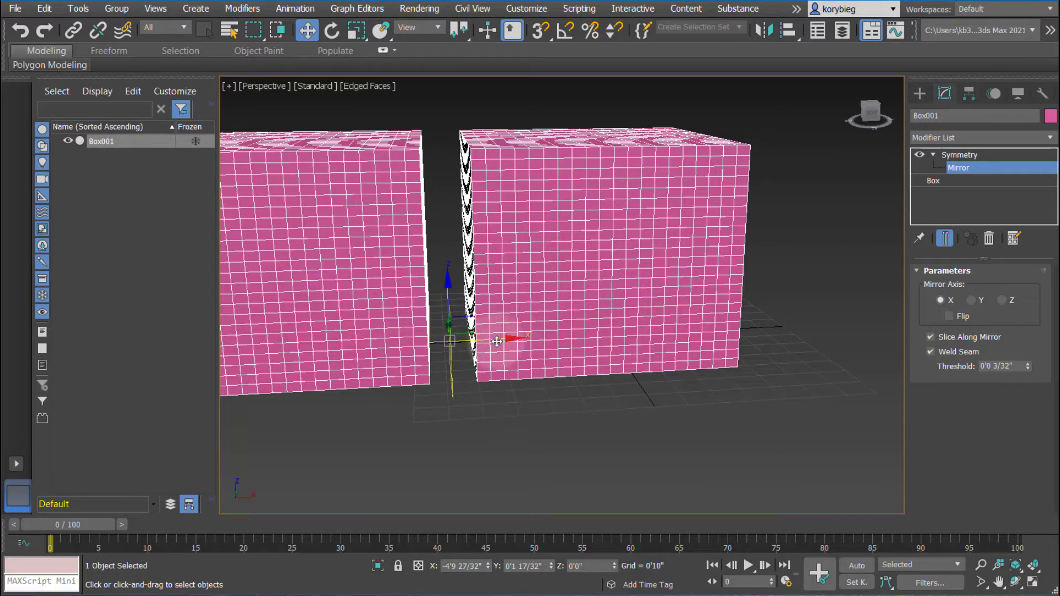
left_click_drag(493, 337, 496, 338)
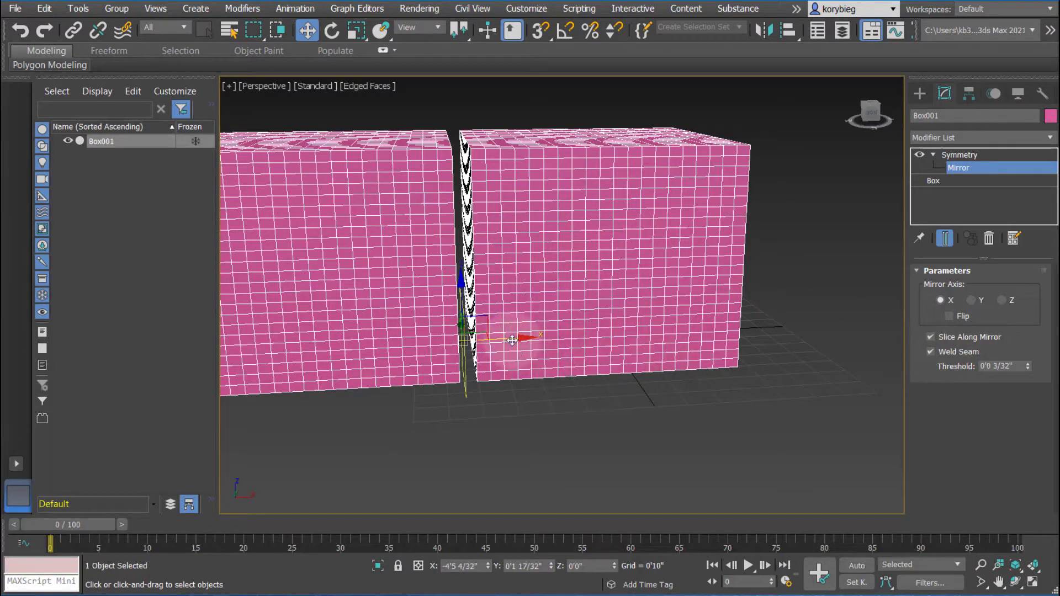
left_click_drag(512, 341, 572, 337)
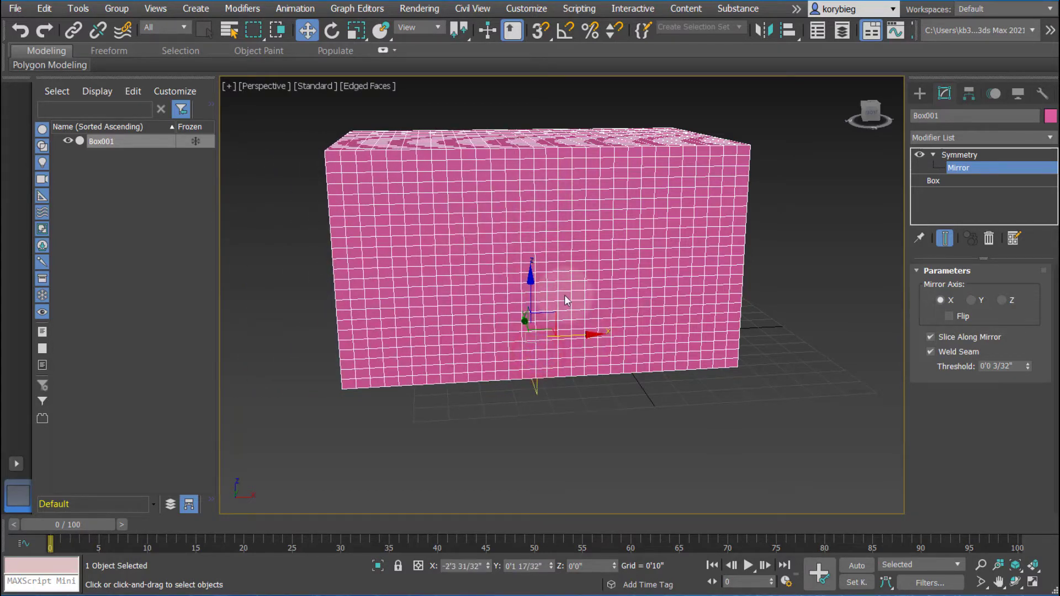
middle_click_drag(696, 322, 463, 146, "alt")
middle_click_drag(502, 326, 588, 243, "alt")
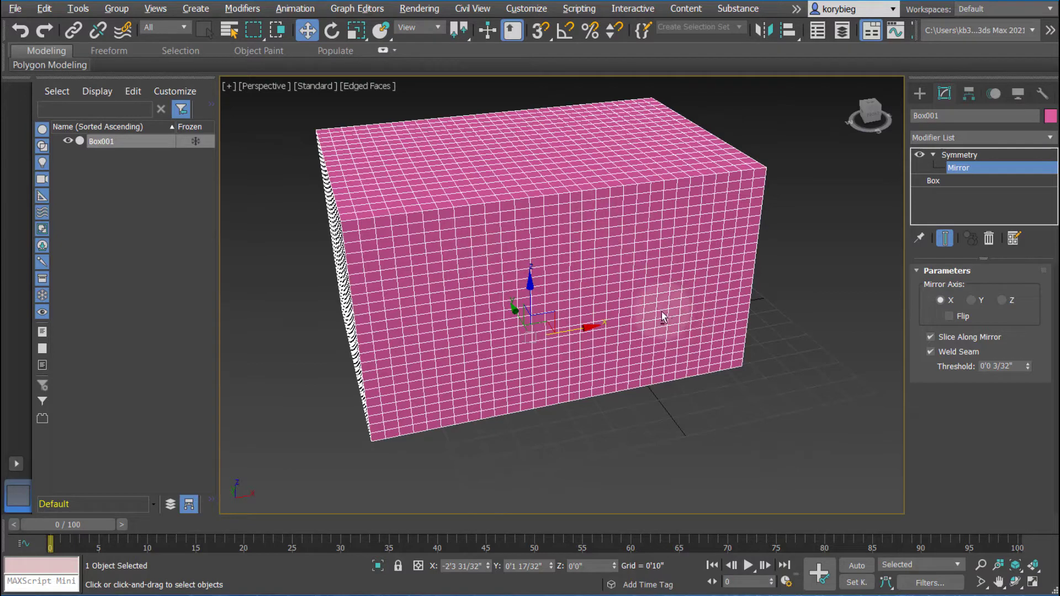
middle_click_drag(658, 311, 683, 253, "alt")
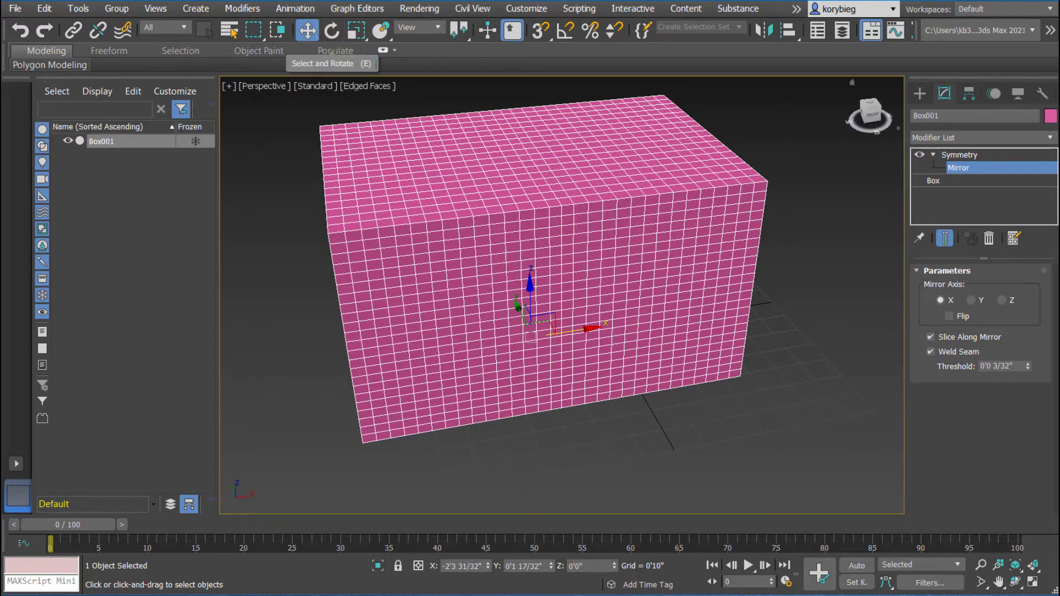
Rotate the first Symmetry's mirror plane to swing the mirrored half
left_click(331, 31)
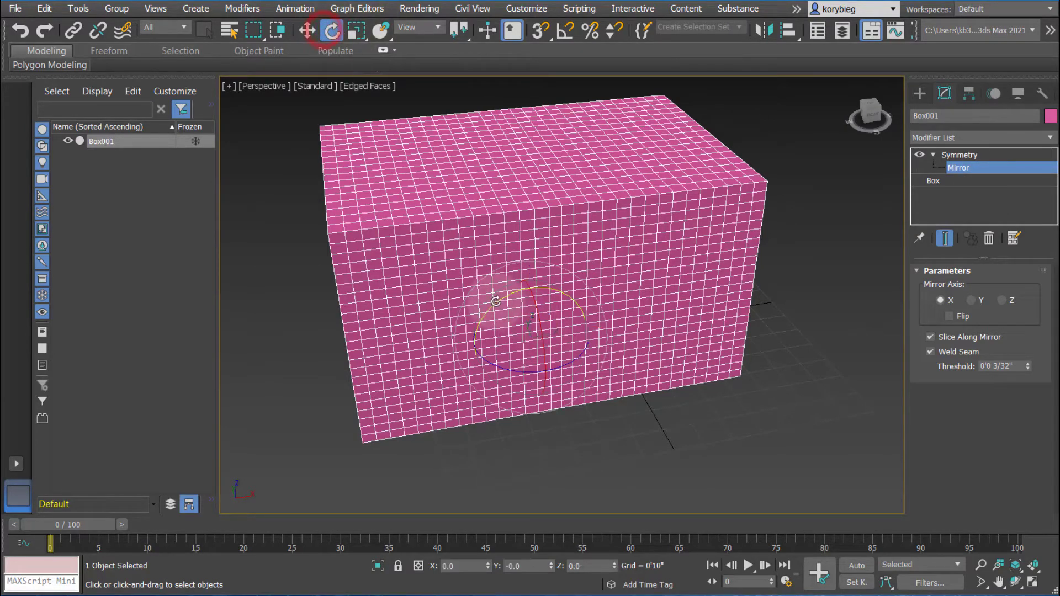
left_click_drag(503, 297, 532, 305)
middle_click_drag(532, 305, 653, 268, "alt")
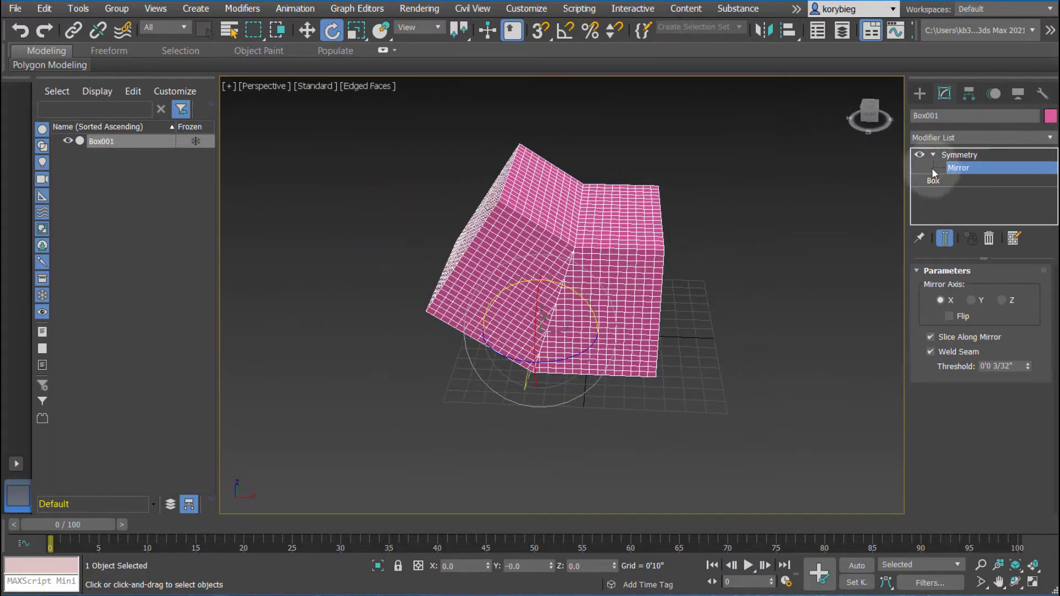
Add a second Symmetry modifier and rotate its Mirror to fold the block into a star shape
left_click(959, 158)
left_click(964, 138)
scroll(946, 310, "down", 15)
left_click(950, 297)
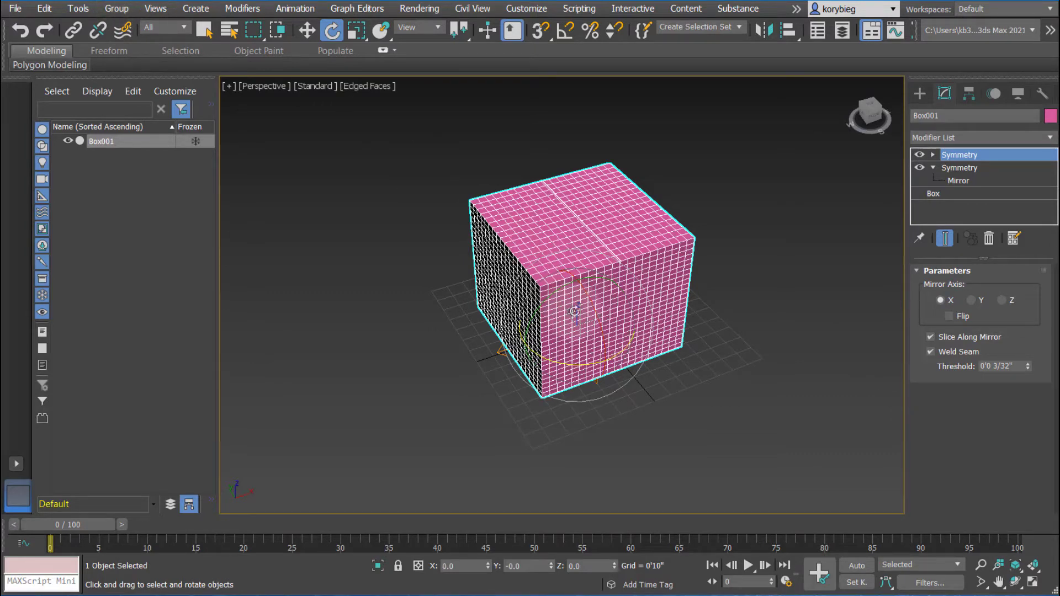
left_click(551, 294)
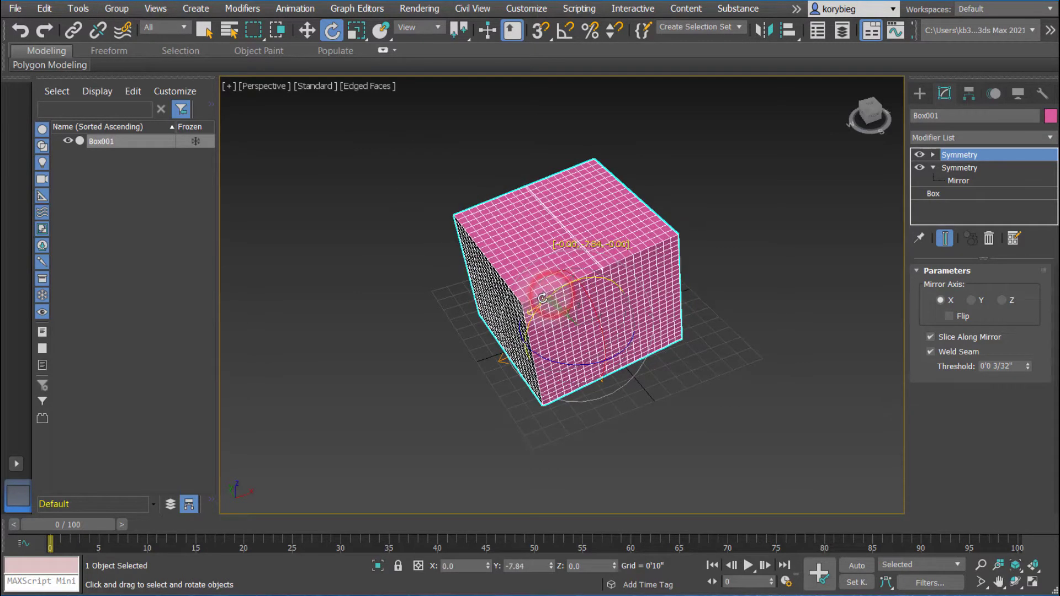
left_click(934, 155)
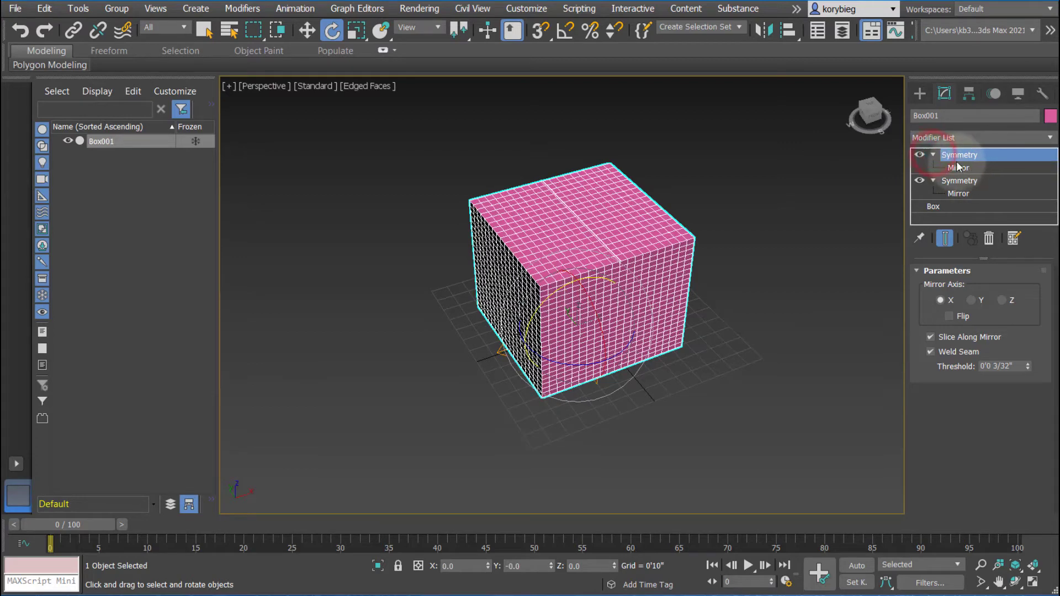
left_click(959, 168)
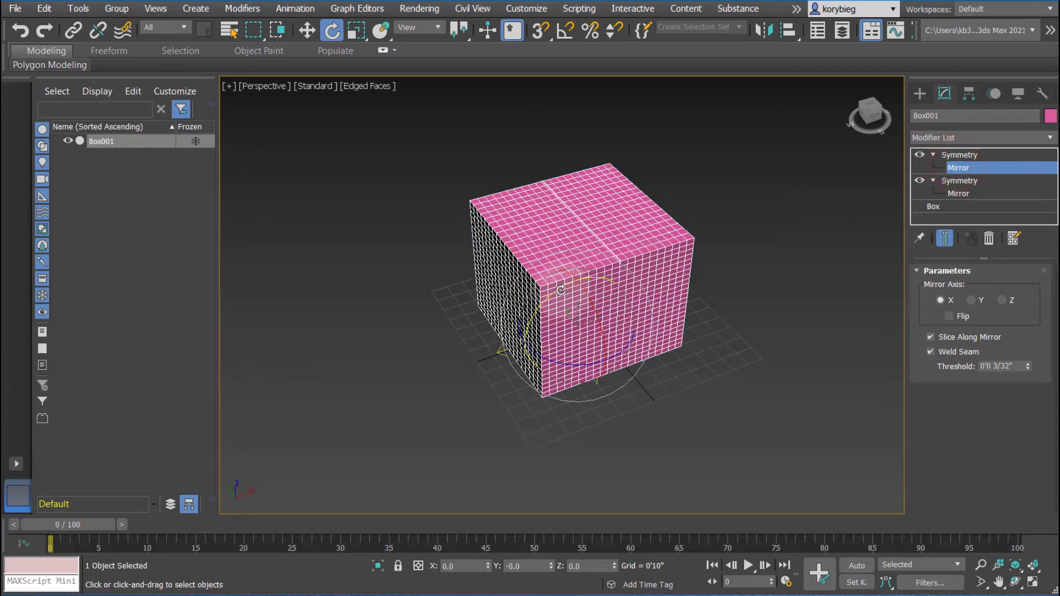
left_click_drag(560, 290, 625, 301)
middle_click_drag(624, 301, 544, 337, "alt")
Add a third Symmetry modifier set to mirror across the Y axis
left_click(986, 155)
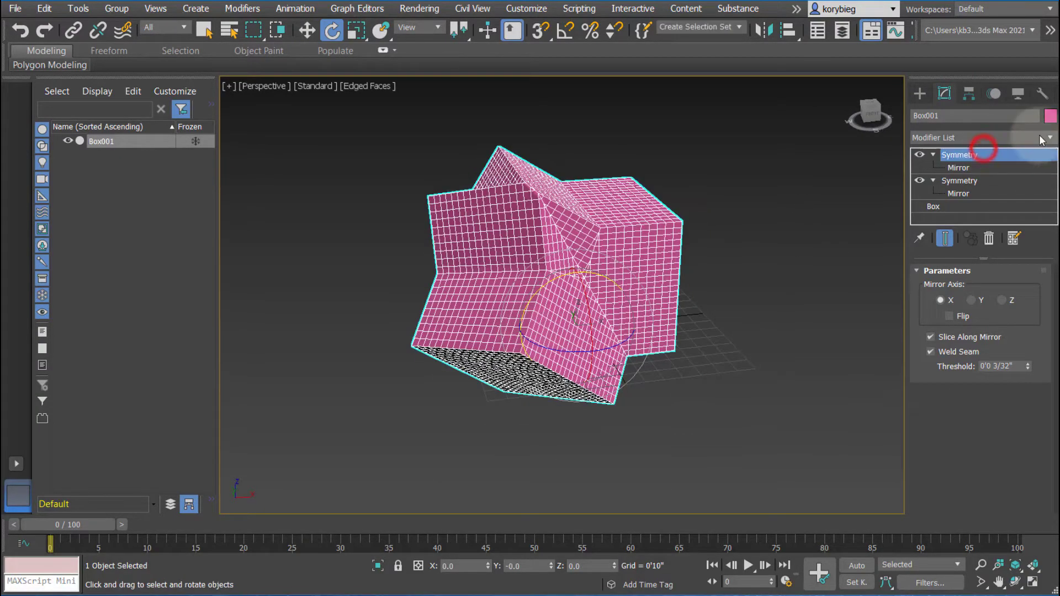
left_click(1040, 136)
left_click_drag(1050, 181, 1042, 501)
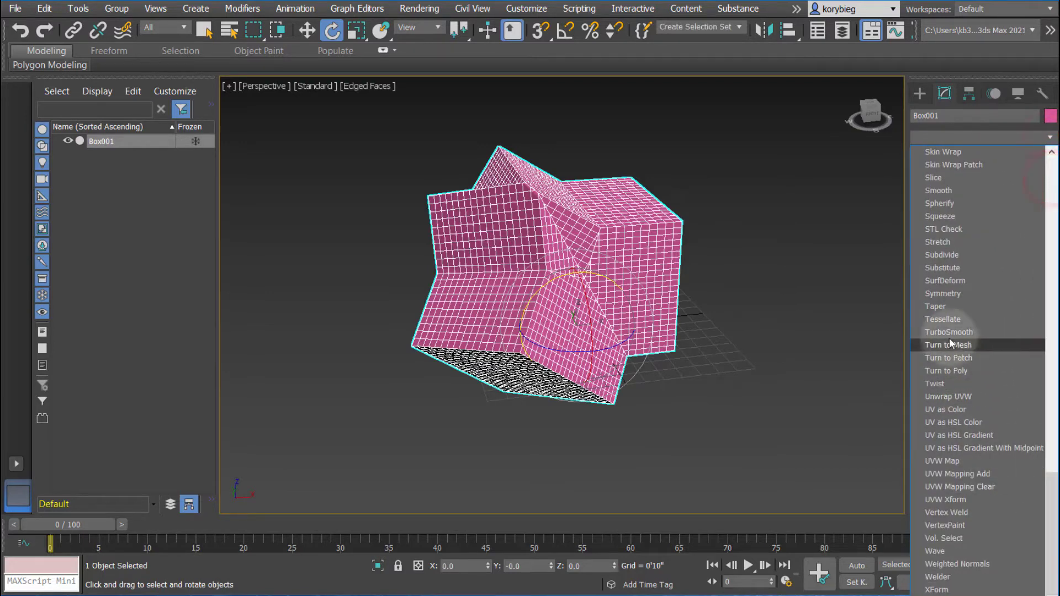
left_click(947, 294)
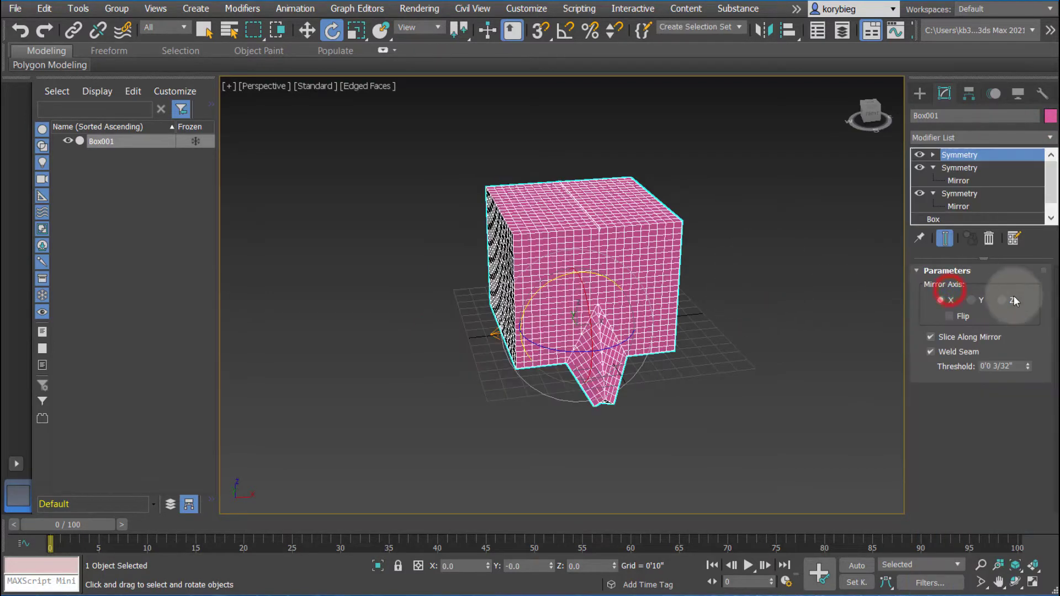
left_click(972, 300)
left_click_drag(580, 289, 732, 221)
right_click(733, 220)
Turn on Flip and rotate the third Symmetry's Mirror into a multi-lobed faceted form
left_click(933, 155)
left_click(957, 168)
left_click_drag(584, 305, 607, 309)
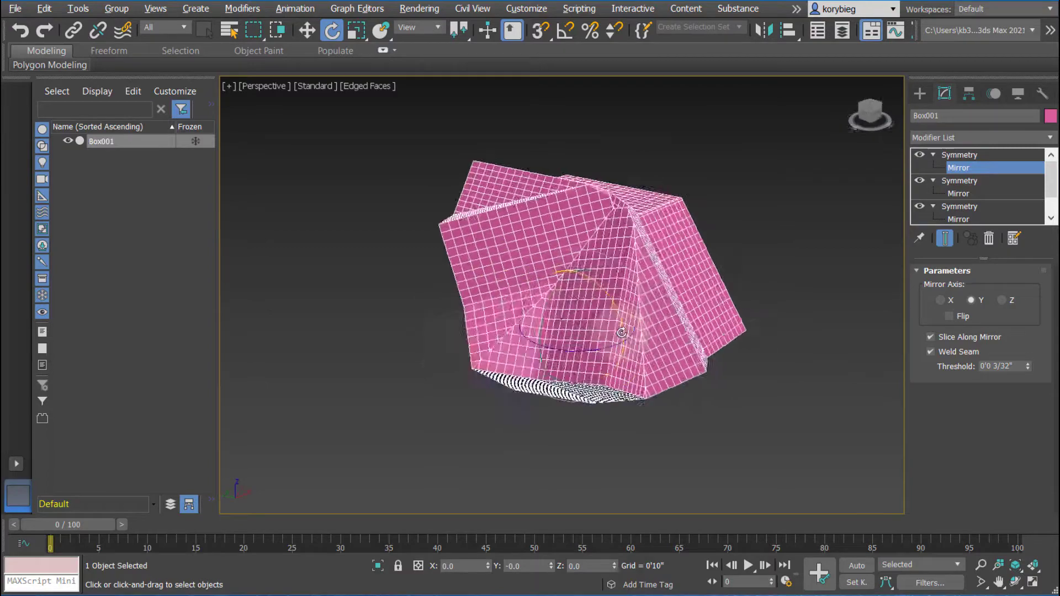
middle_click_drag(880, 315, 840, 307, "alt")
left_click(949, 316)
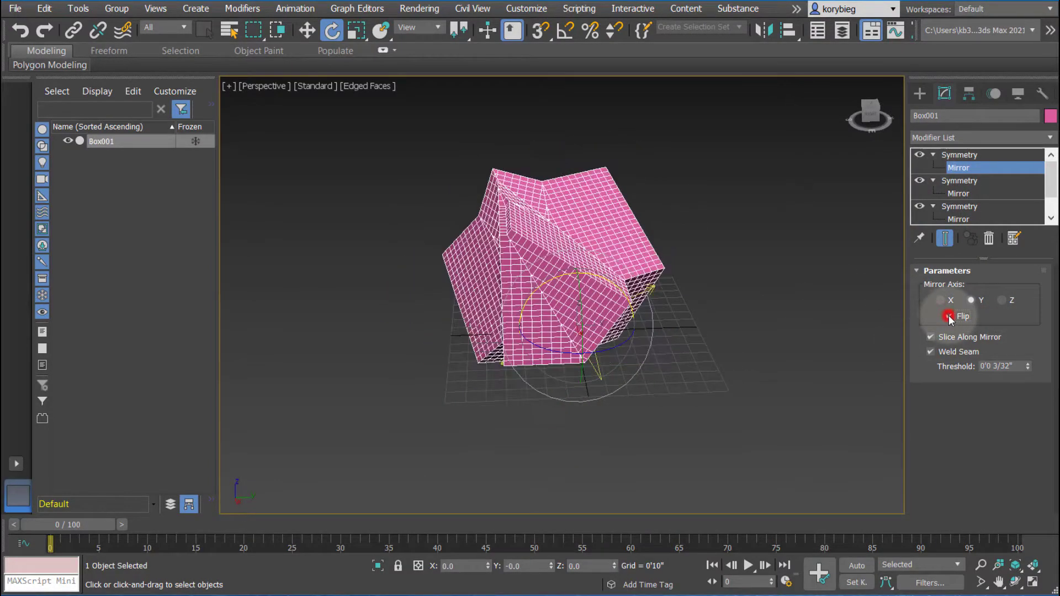
left_click_drag(556, 279, 710, 296)
middle_click_drag(711, 296, 629, 340, "alt")
Add a Slice modifier above the three Symmetry modifiers and view its horizontal cutting plane
left_click(963, 155)
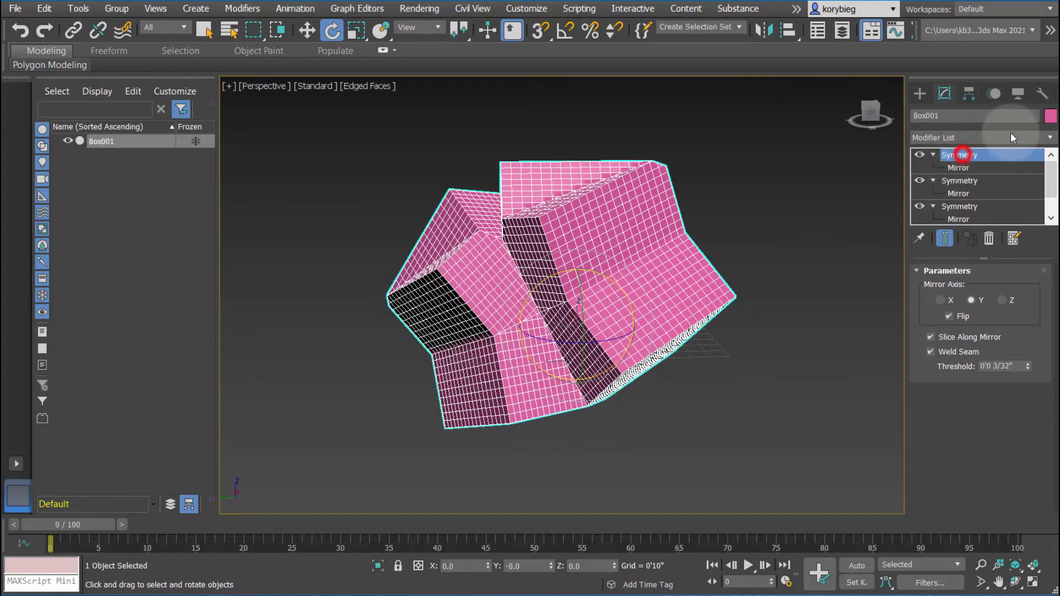
left_click(1050, 137)
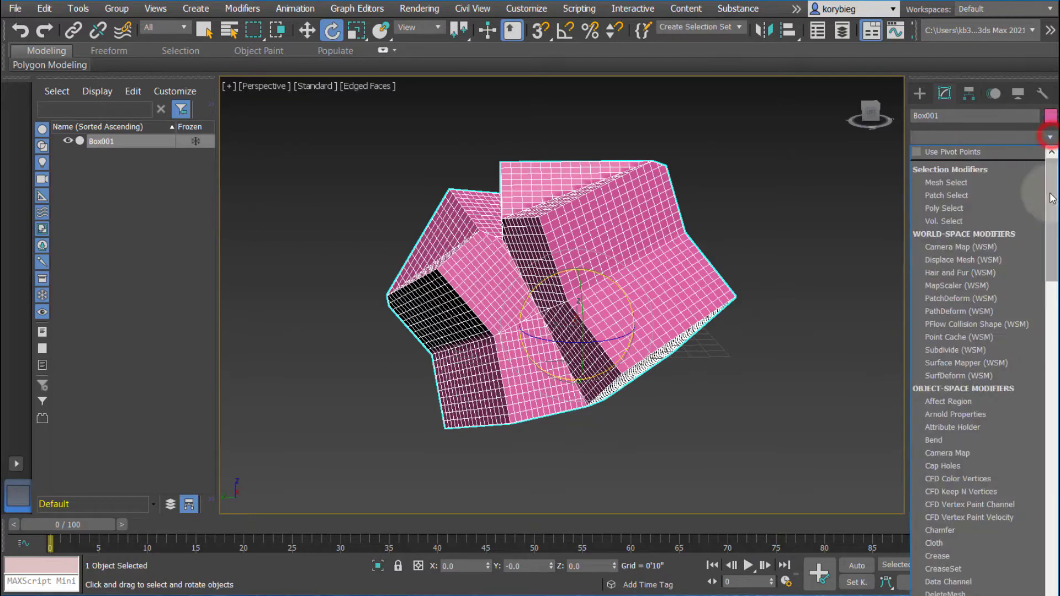
left_click_drag(1055, 196, 1018, 466)
left_click(942, 307)
middle_click_drag(636, 287, 839, 270, "alt")
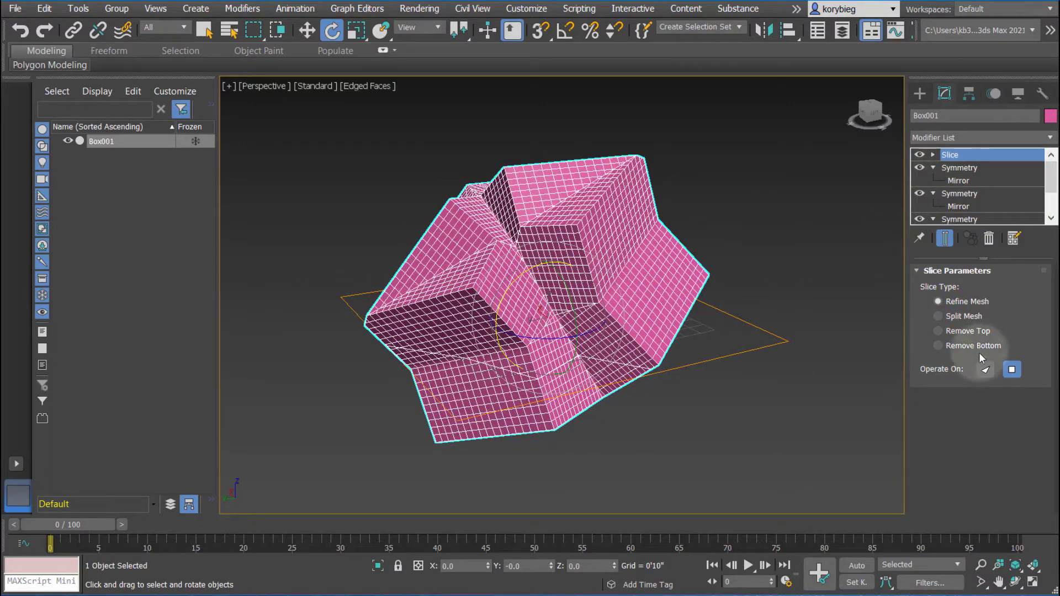
middle_click_drag(531, 230, 697, 182, "alt")
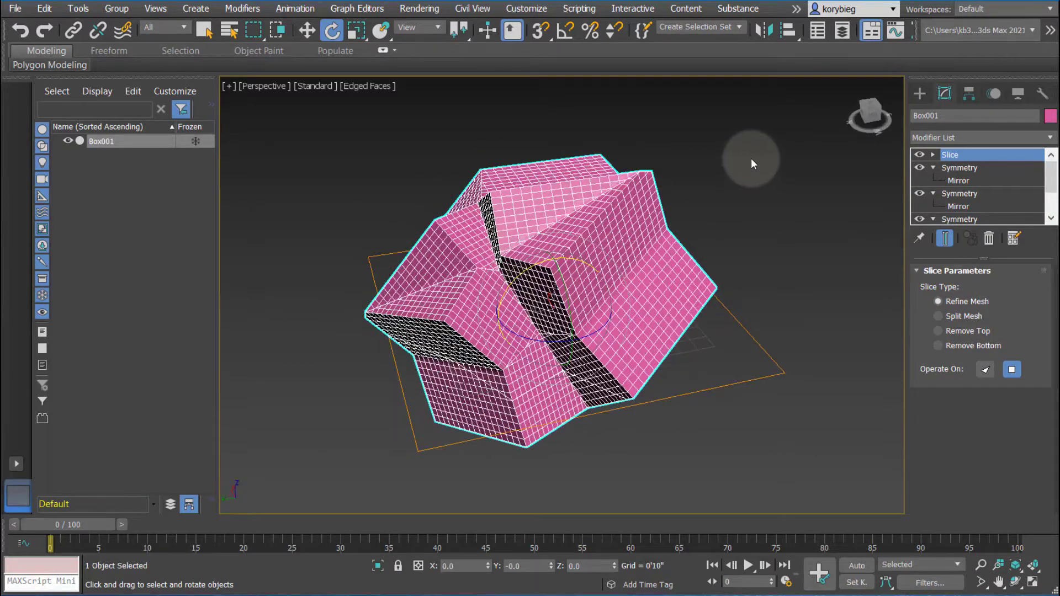
left_click(307, 30)
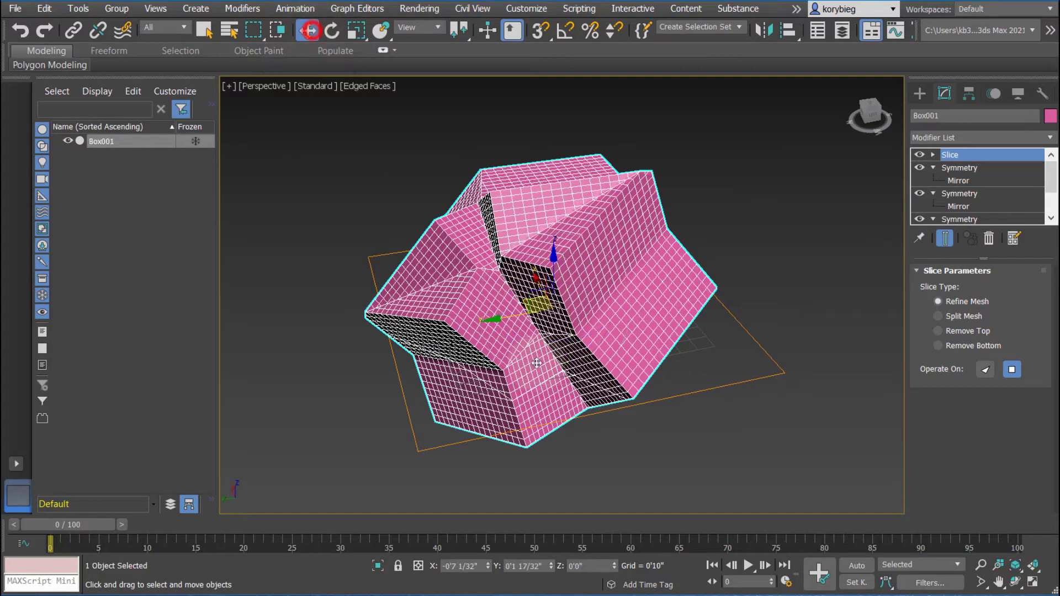
middle_click_drag(543, 367, 673, 354, "alt")
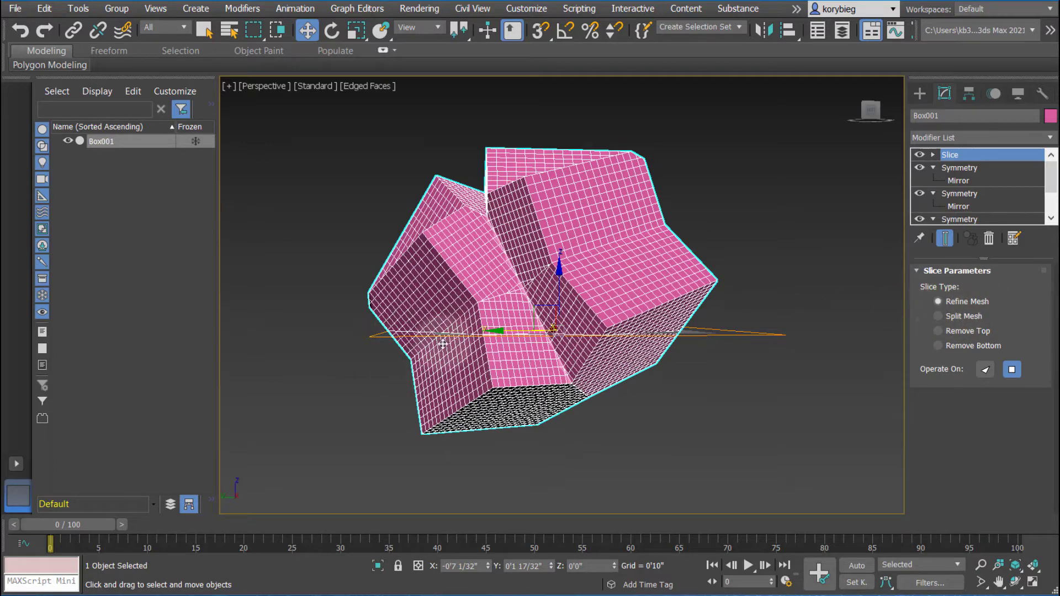
scroll(420, 354, "up", 2)
middle_click_drag(421, 353, 403, 332, "alt")
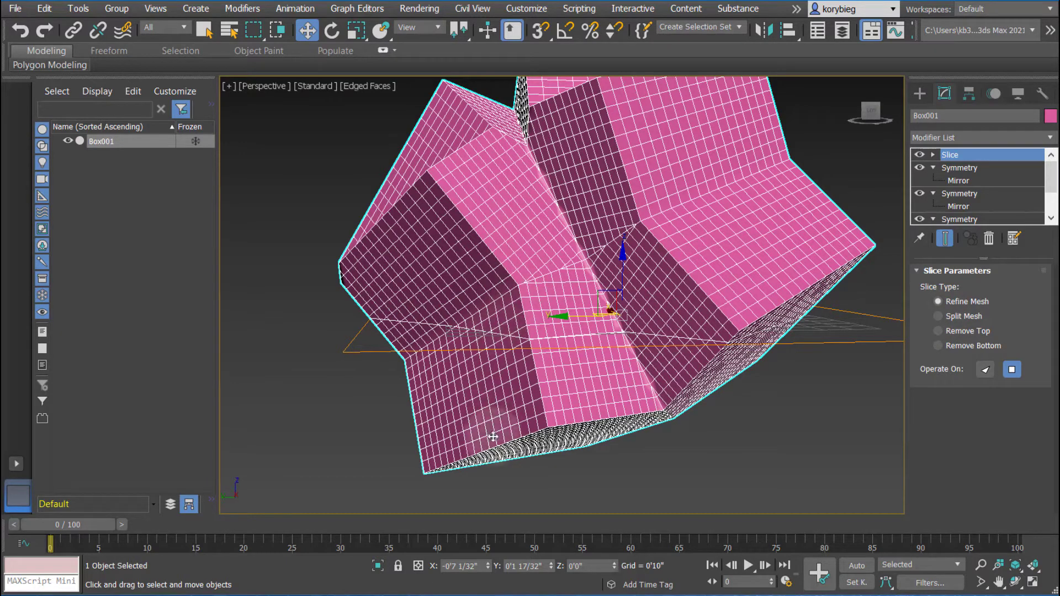
Set Slice Type to Remove Top and raise the slice plane higher through the form
left_click(938, 332)
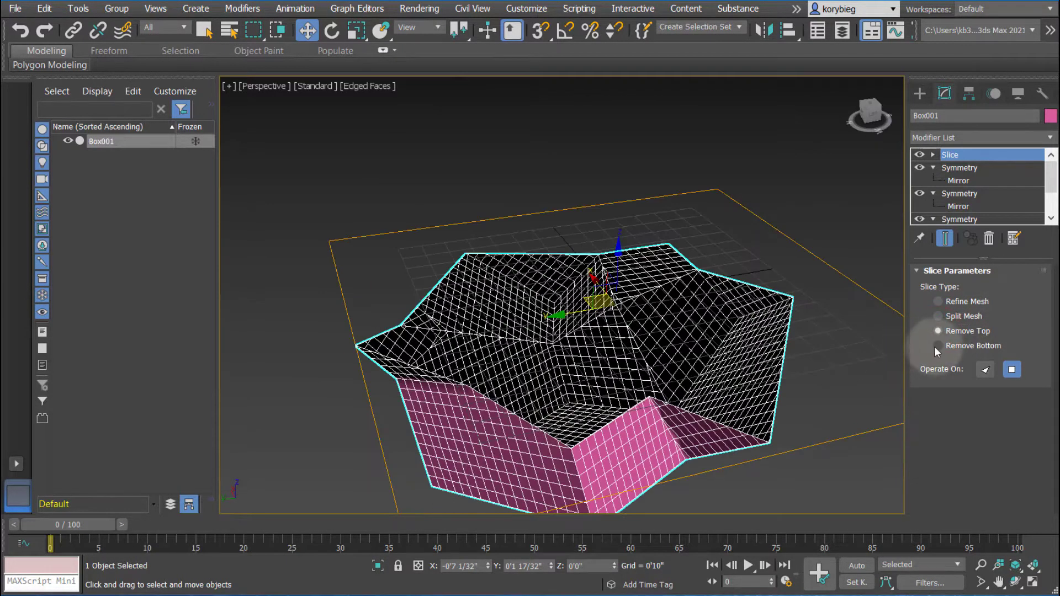
left_click(939, 346)
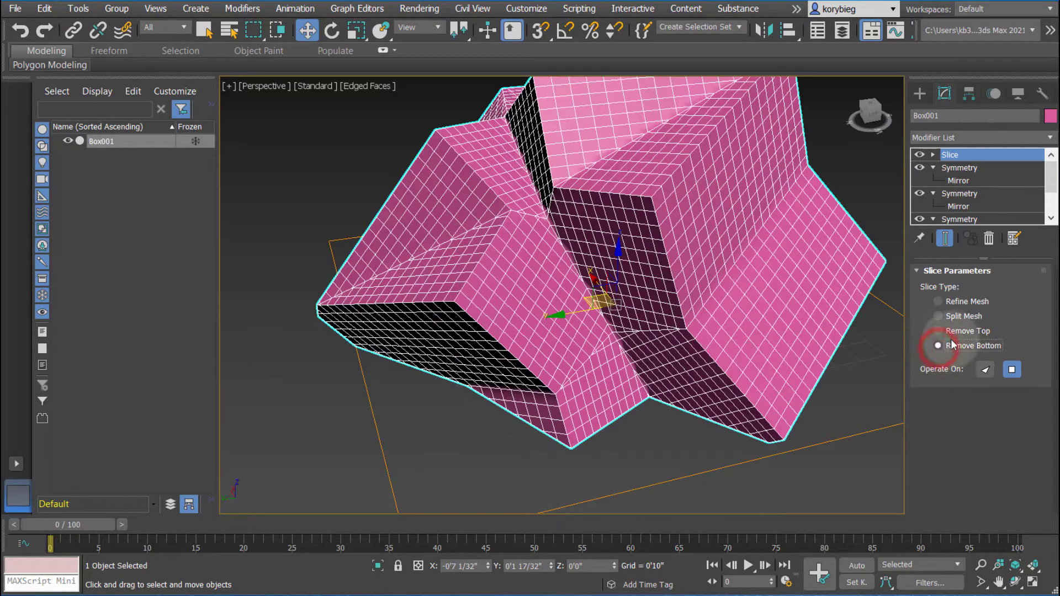
left_click(939, 332)
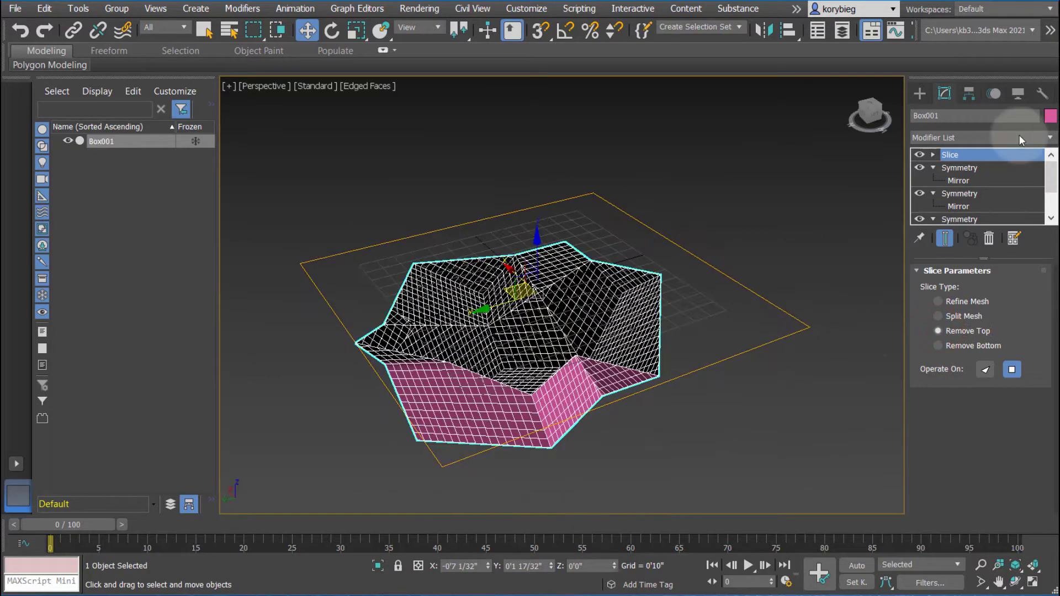
left_click(933, 155)
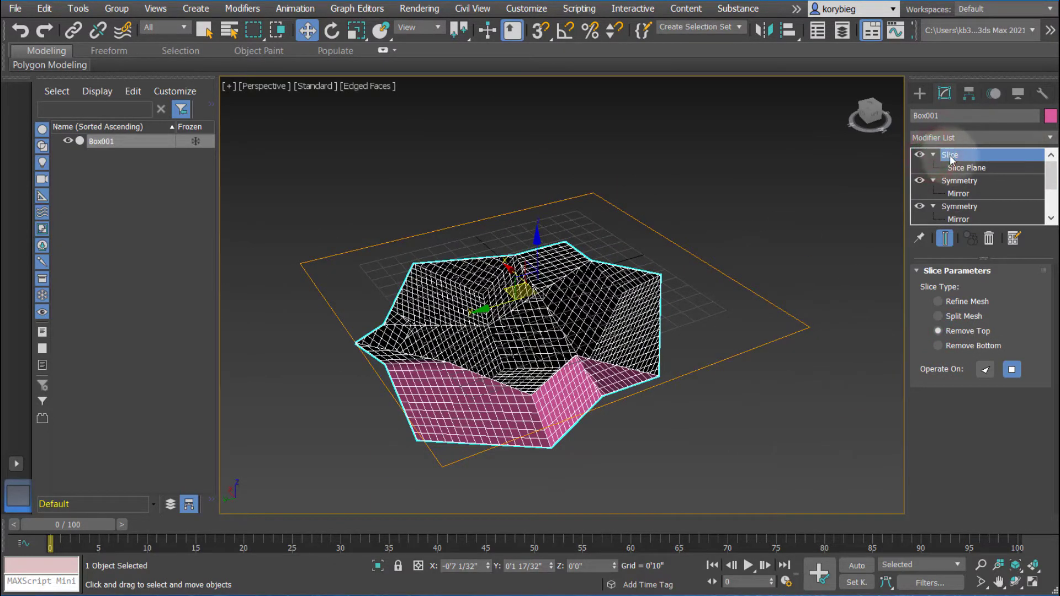
left_click(960, 168)
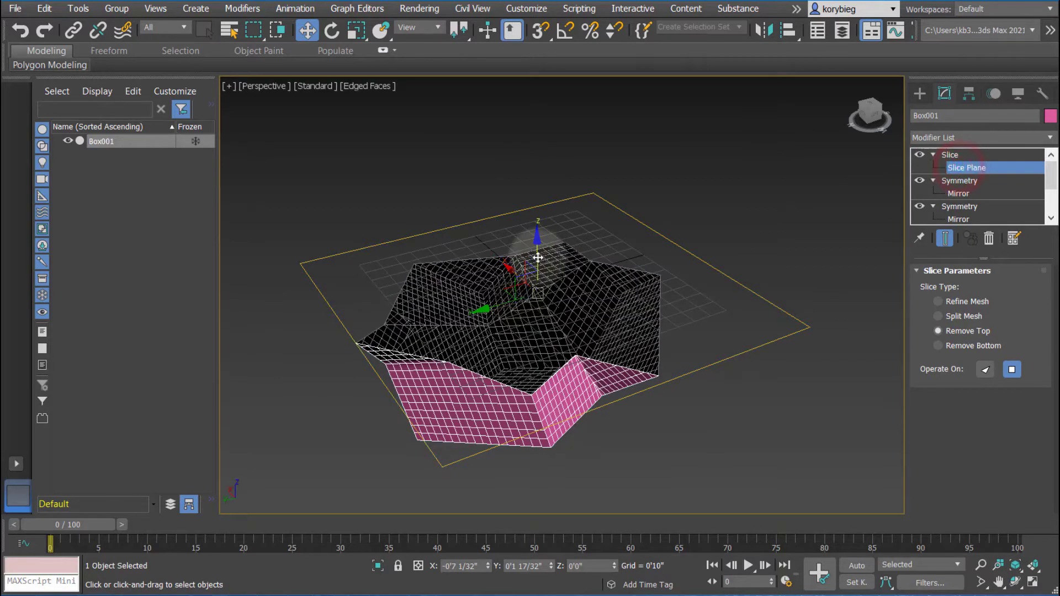
left_click_drag(527, 248, 524, 149)
Tilt the slice plane so the cut runs at an angle, leaving an open faceted shell
left_click(348, 34)
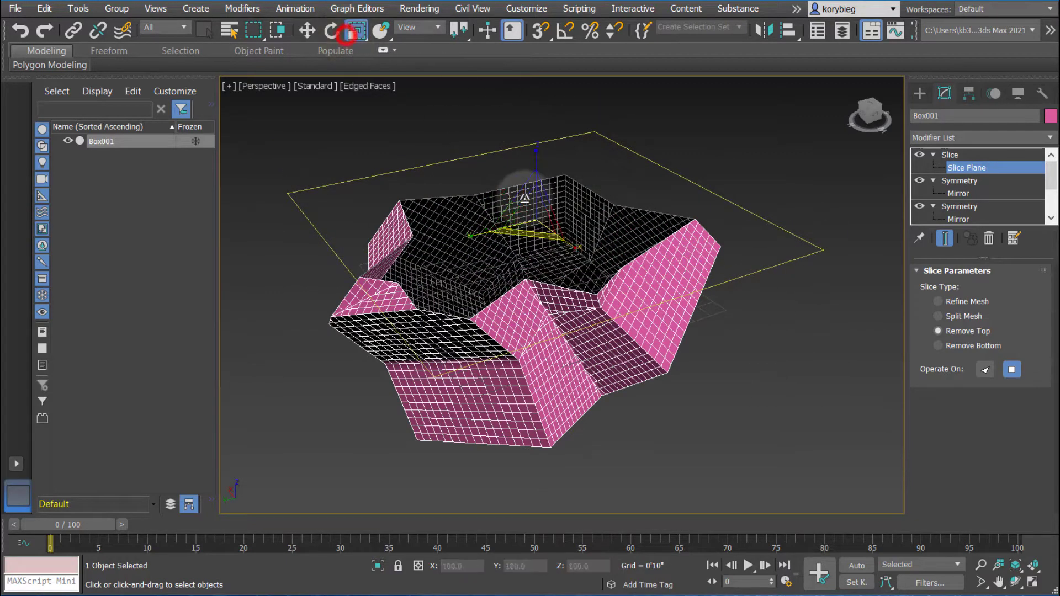
left_click(332, 30)
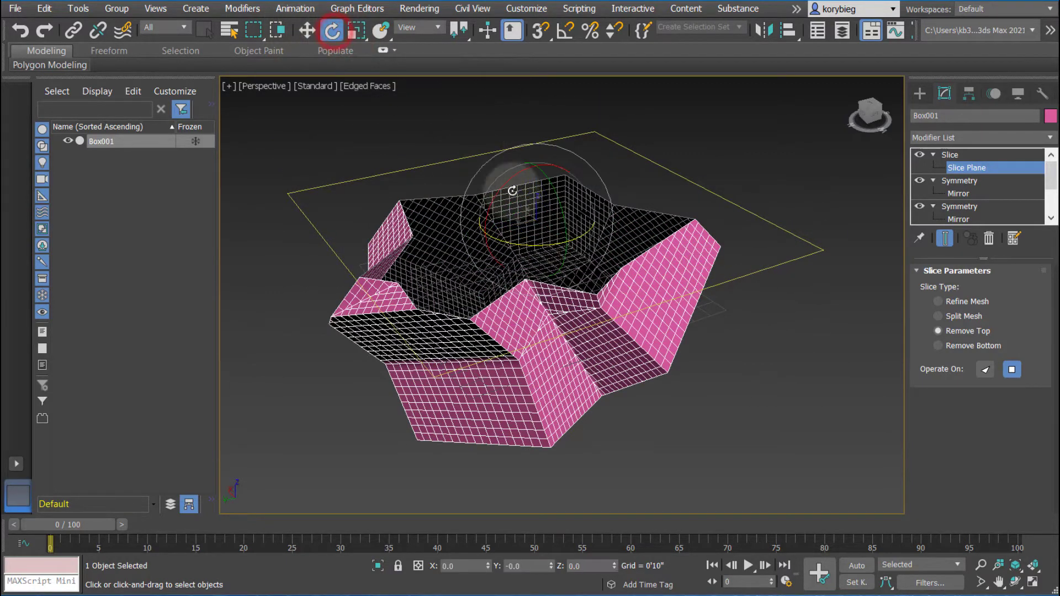
left_click_drag(507, 183, 466, 200)
middle_click_drag(607, 341, 627, 324, "alt")
middle_click_drag(508, 329, 537, 340, "alt")
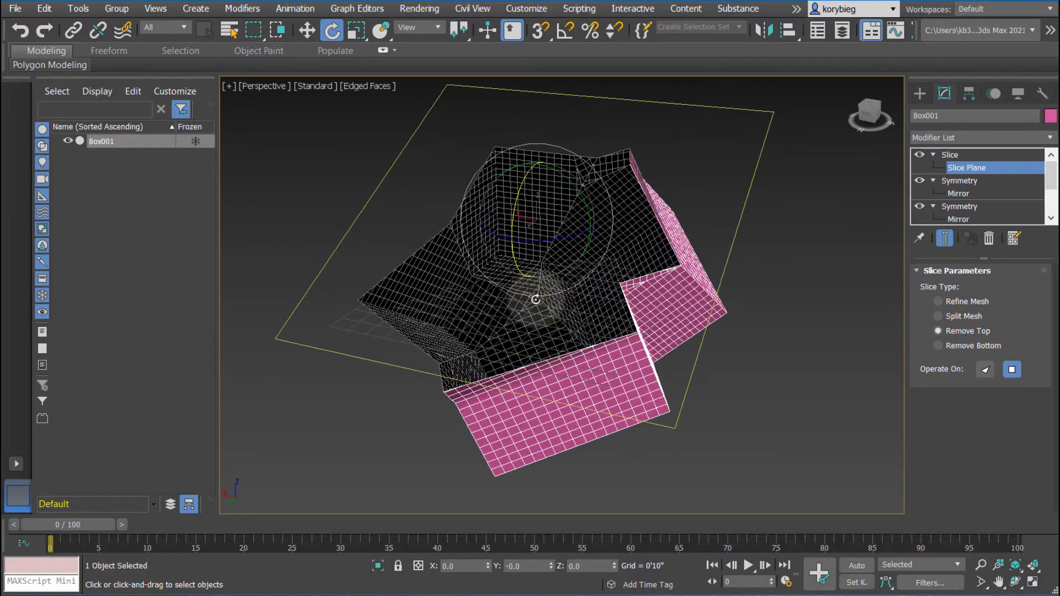
middle_click_drag(532, 303, 546, 276, "alt")
left_click(952, 154)
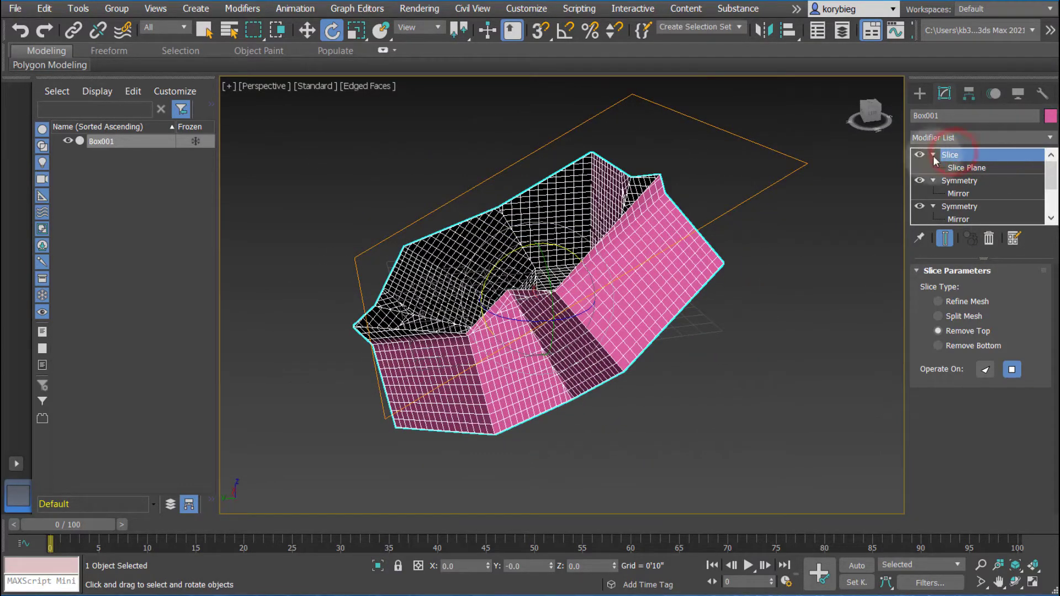
left_click(967, 168)
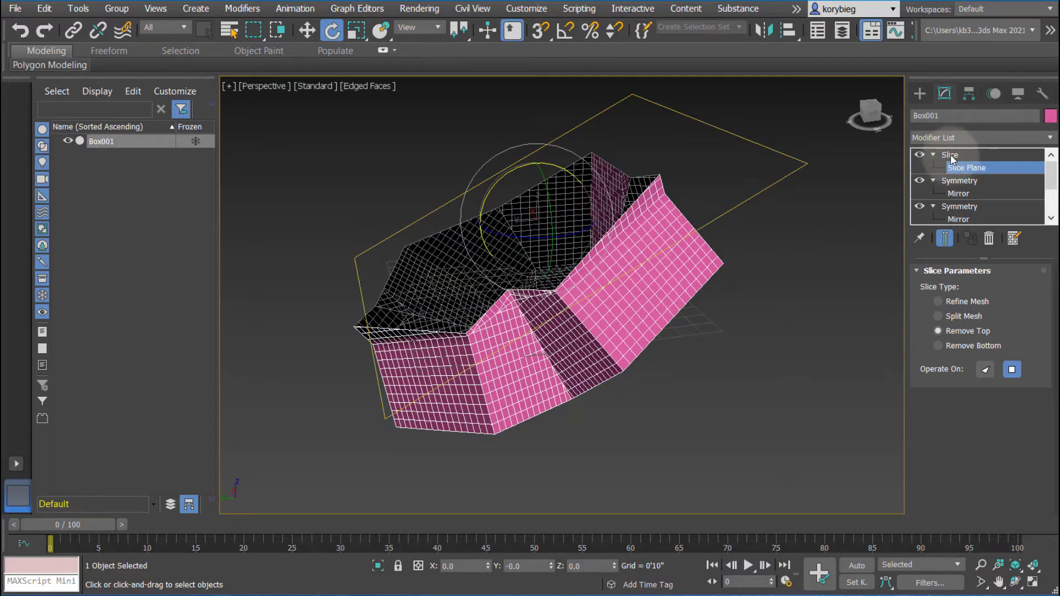
left_click(949, 154)
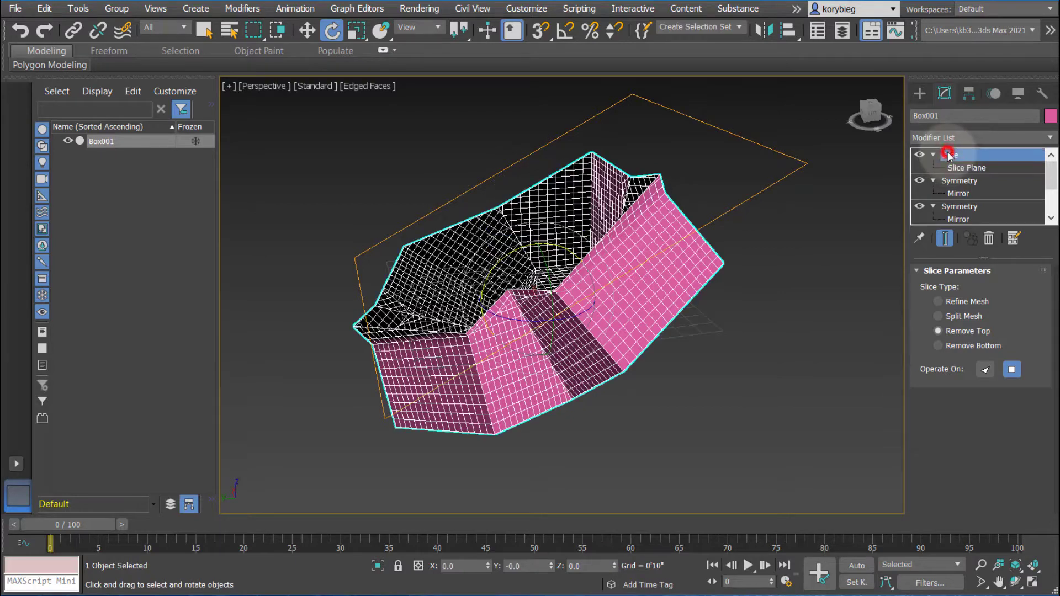
Add a fourth Symmetry above Slice, select its Mirror, and set Mirror Axis to Y
left_click(1049, 138)
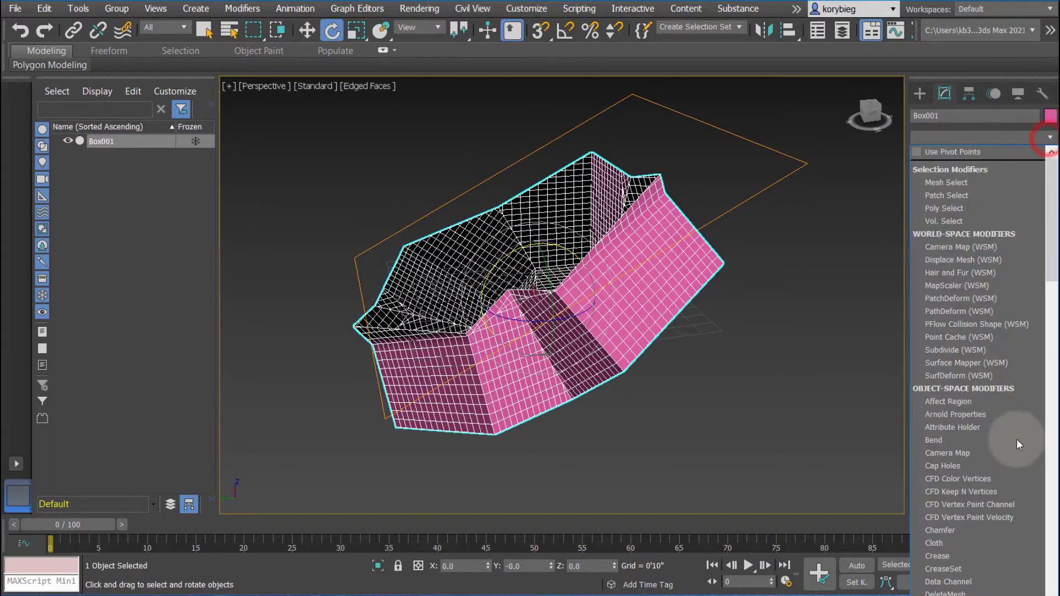
scroll(983, 486, "down", 4)
scroll(990, 421, "down", 5)
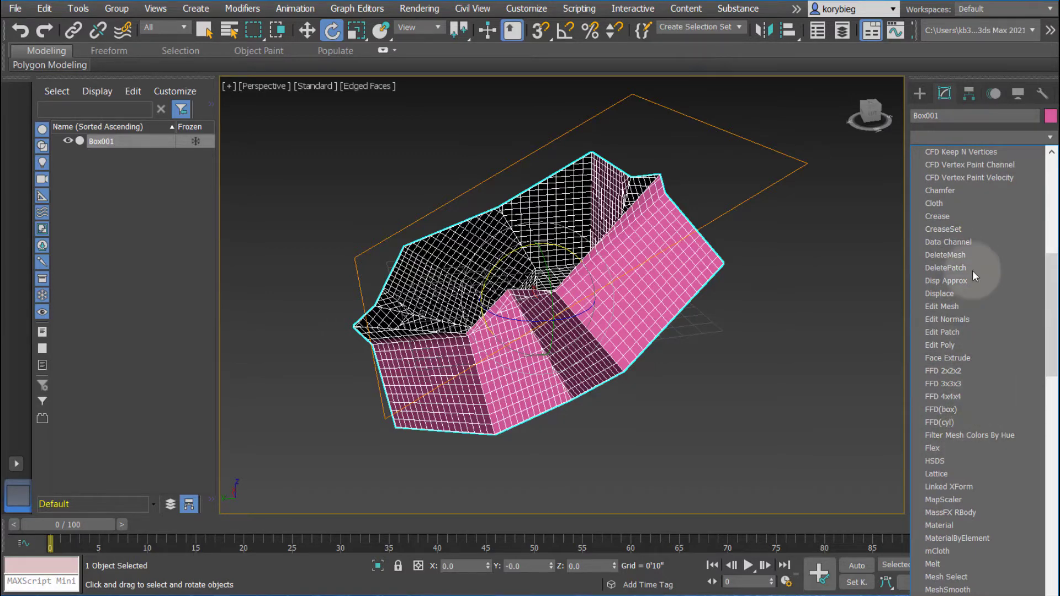
scroll(979, 383, "down", 10)
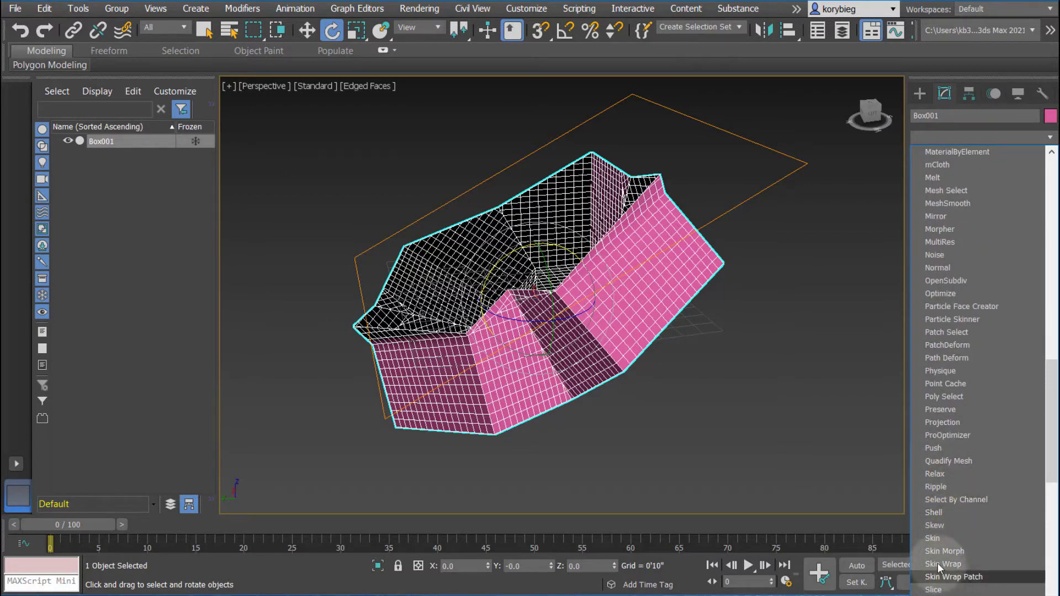
scroll(943, 585, "down", 3)
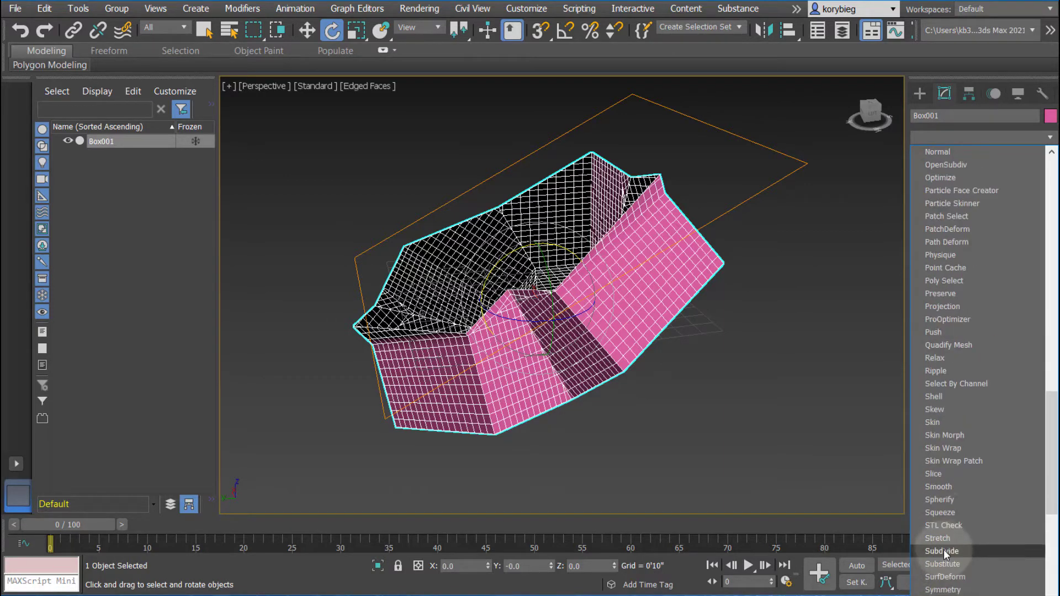
left_click(943, 590)
left_click(933, 155)
left_click(958, 167)
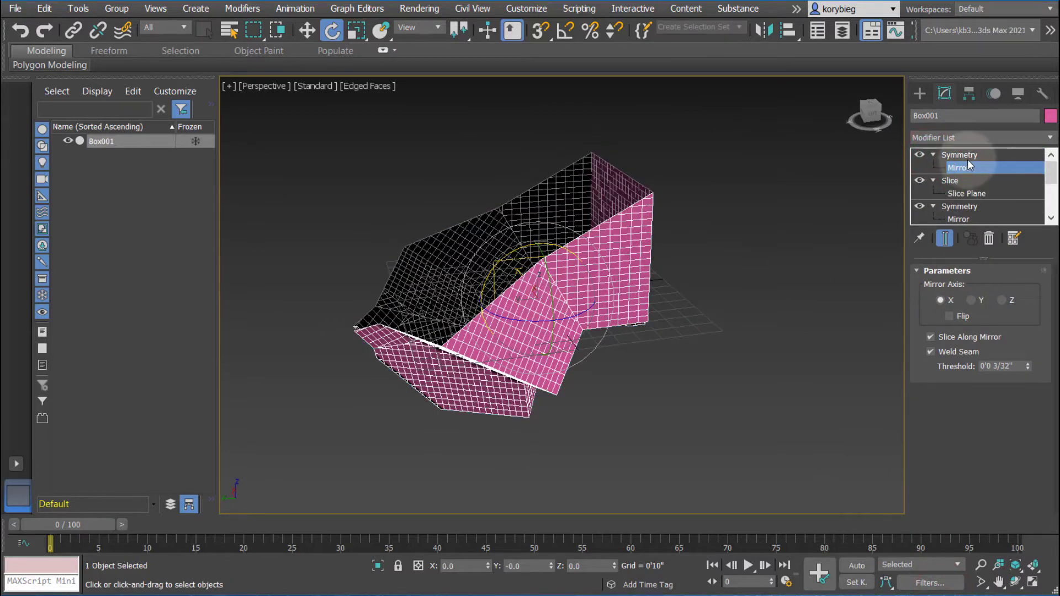
left_click(973, 300)
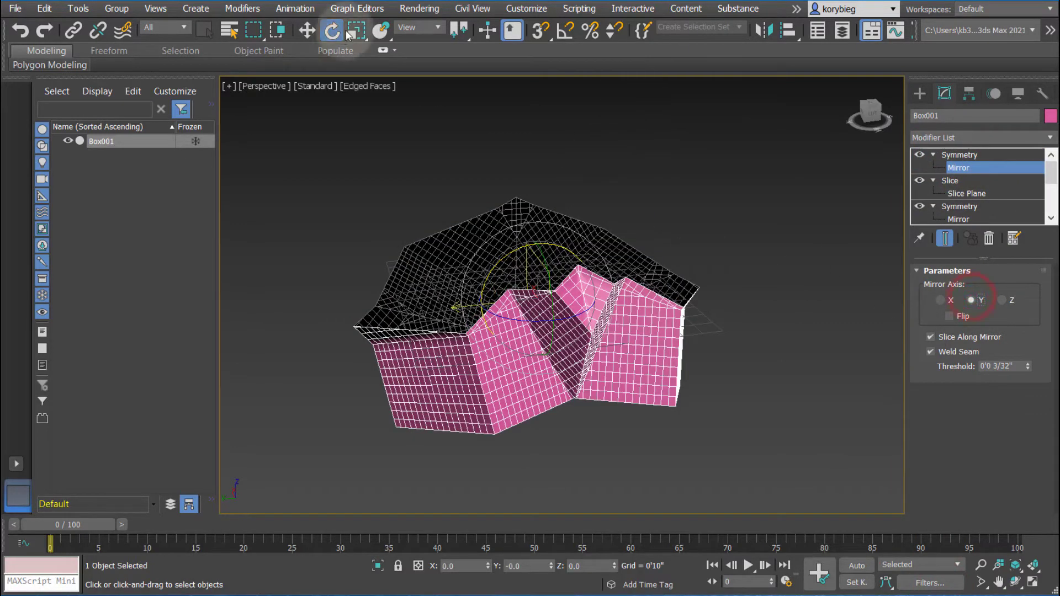
Move the Y-axis mirror plane off-centre along X and Y to widen the doubled shell
left_click(307, 30)
middle_click_drag(491, 337, 755, 310, "alt")
left_click_drag(494, 297, 558, 351)
middle_click_drag(558, 350, 489, 310, "alt")
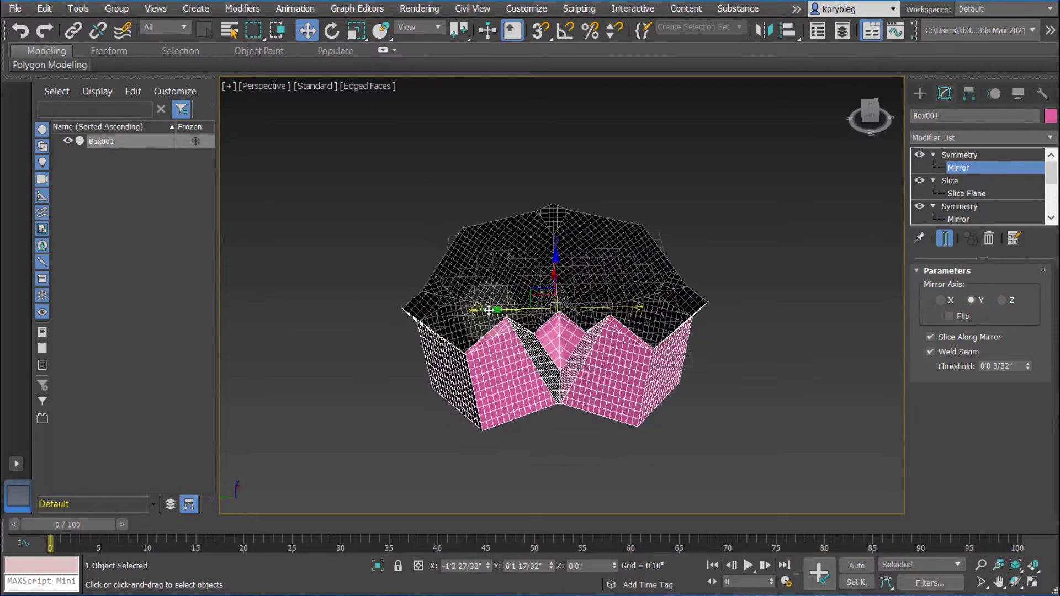
left_click_drag(487, 311, 589, 271)
left_click(330, 31)
middle_click_drag(699, 292, 600, 269, "alt")
Add a Shell modifier on top of the stack to give the surface thickness
left_click(970, 155)
left_click(1051, 138)
left_click_drag(1052, 171, 1039, 480)
scroll(969, 247, "up", 2)
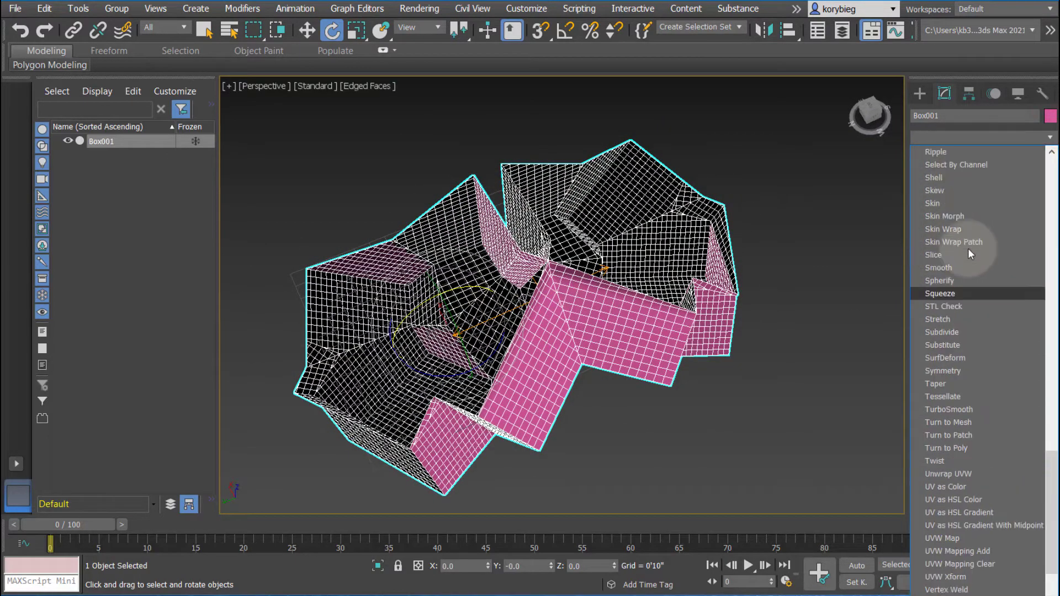
left_click(940, 216)
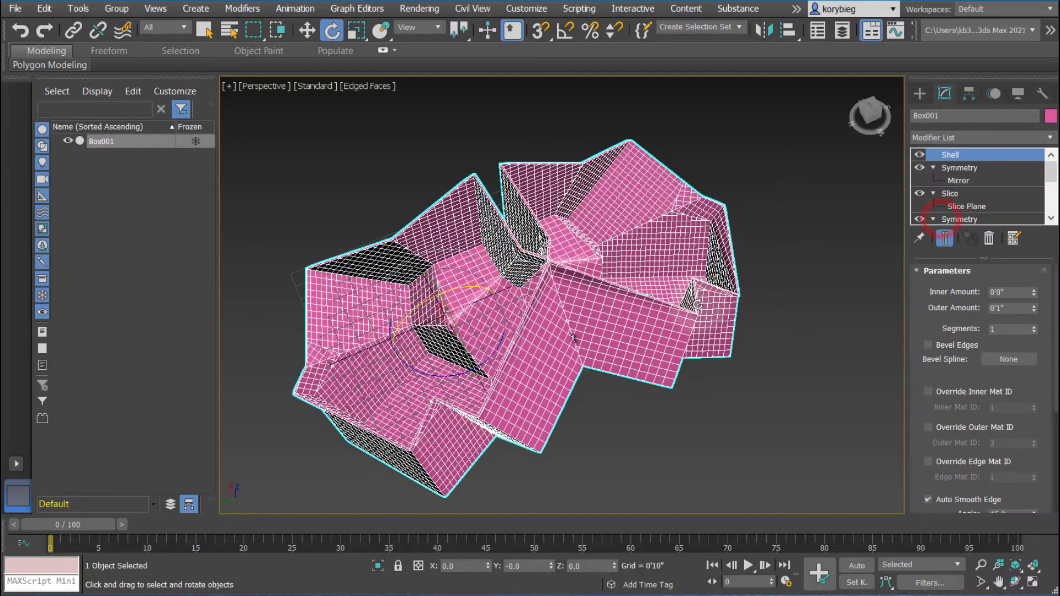
scroll(741, 277, "up", 5)
scroll(773, 260, "up", 6)
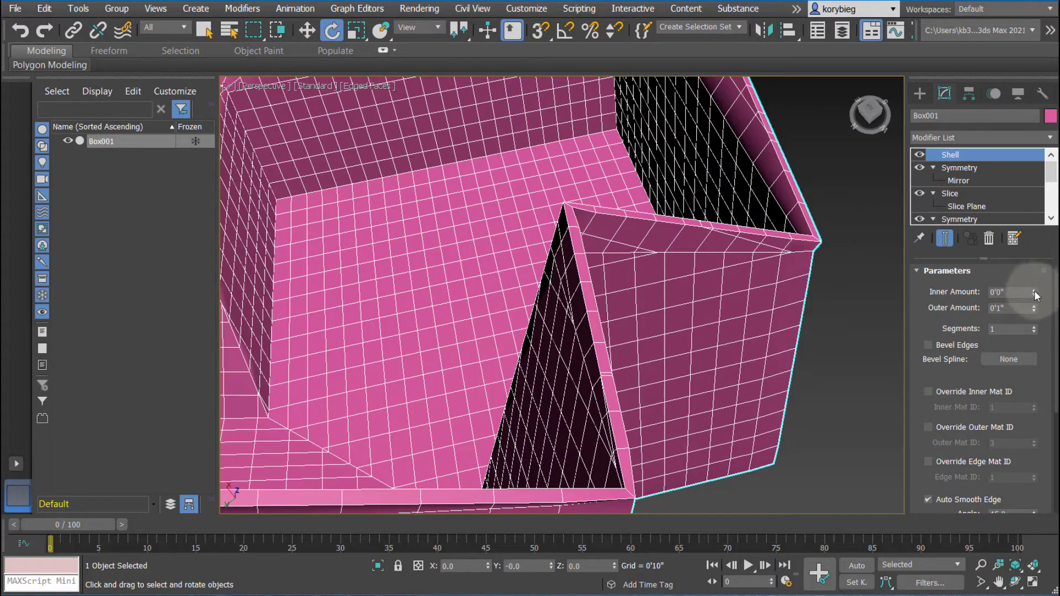
Set Shell inner amount 0'1 3/32", outer amount 0'1 8/32" and 2 segments
left_click_drag(1035, 296, 1018, 222)
mouse_move(1035, 308)
left_mouse_down()
mouse_move(1032, 257)
mouse_move(1026, 311)
left_mouse_up()
left_click(1034, 326)
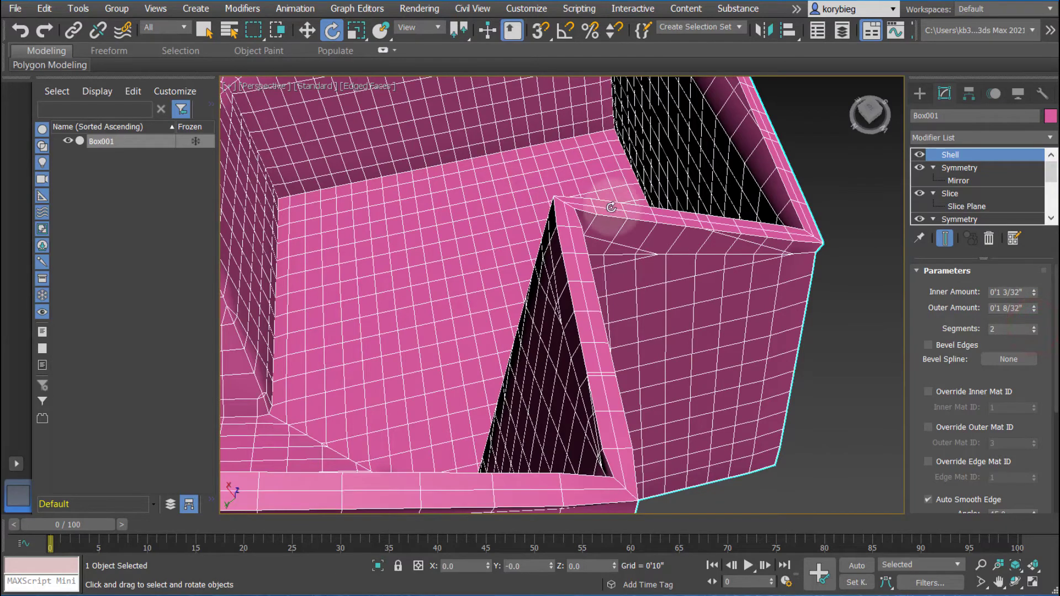
middle_click_drag(818, 271, 748, 249, "alt")
scroll(935, 326, "down", 2)
middle_click_drag(749, 364, 491, 362, "alt")
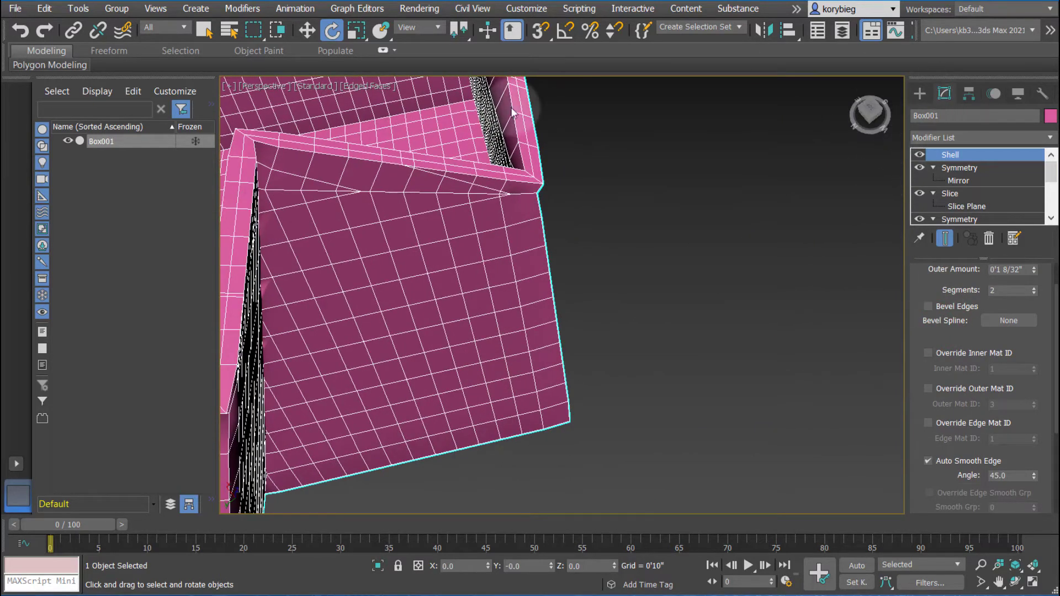
Draw a four-point zigzag Line spline beside the shell as a bevel profile, then reselect Box001
left_click(919, 95)
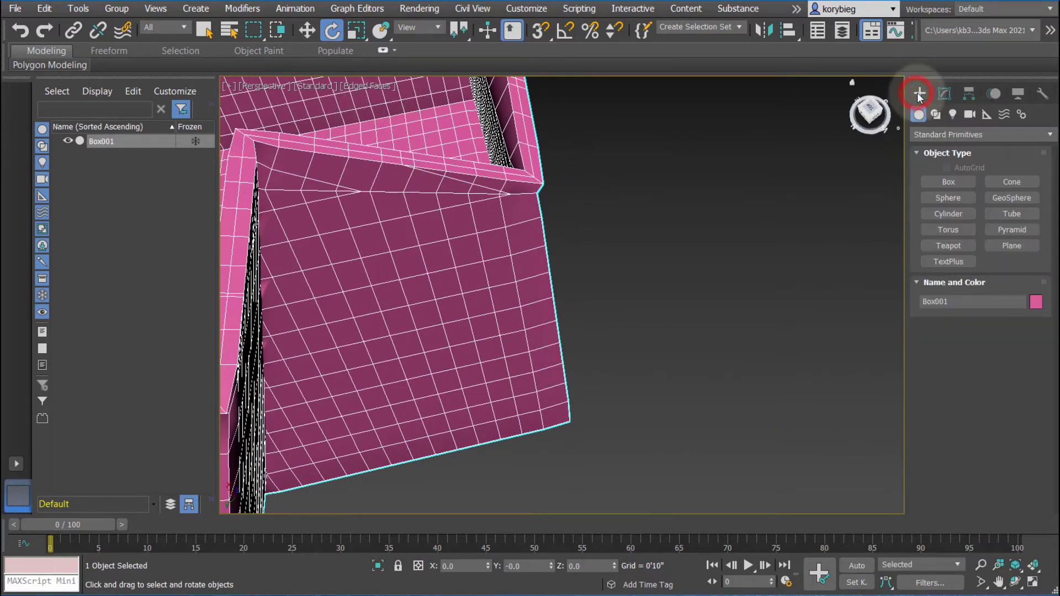
left_click(936, 116)
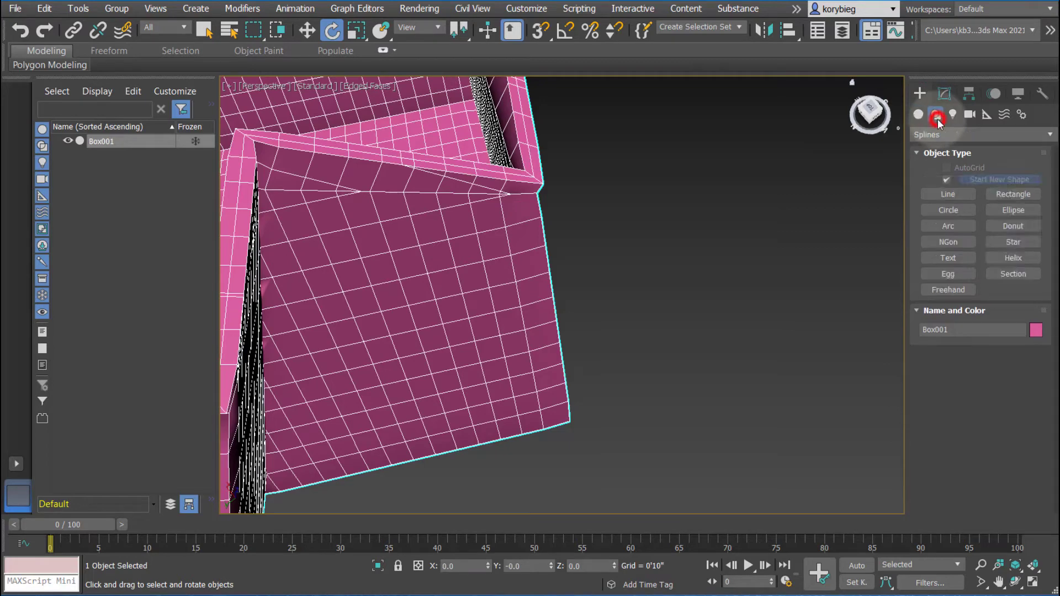
left_click(954, 193)
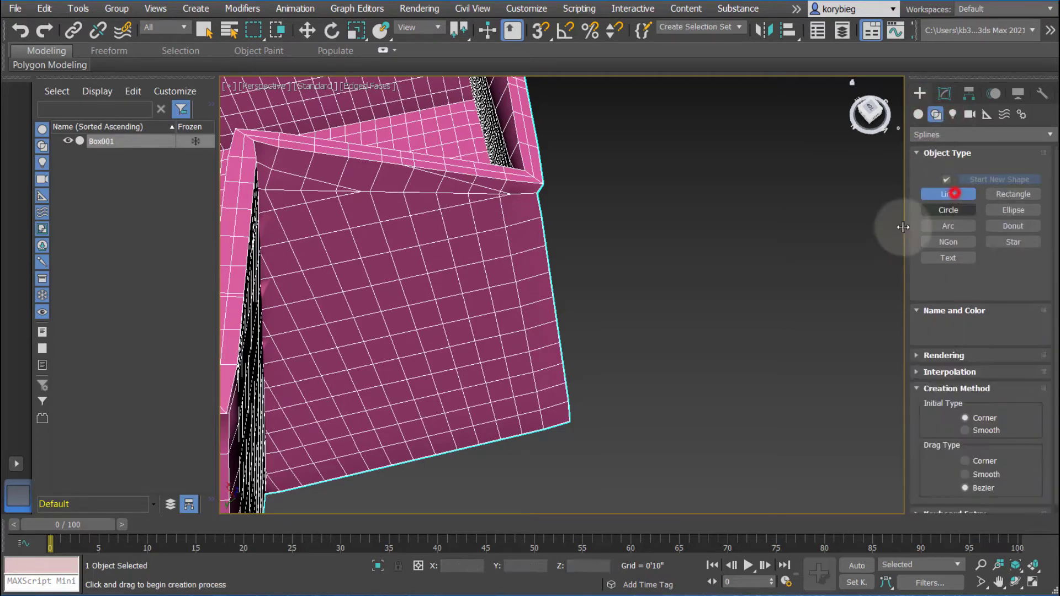
left_click(690, 399)
left_click(678, 357)
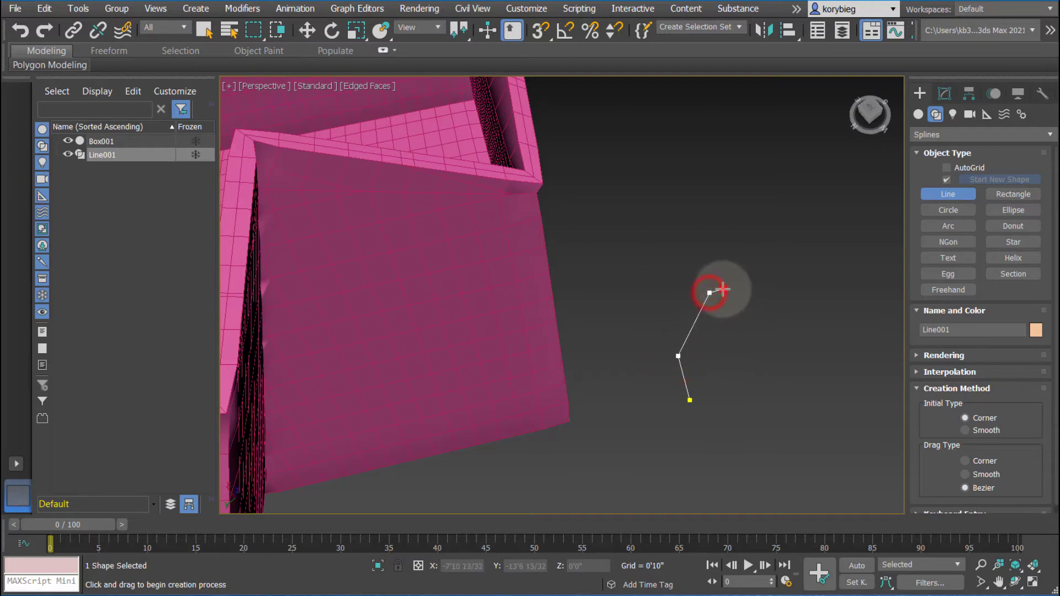
left_click(723, 290)
left_click(761, 380)
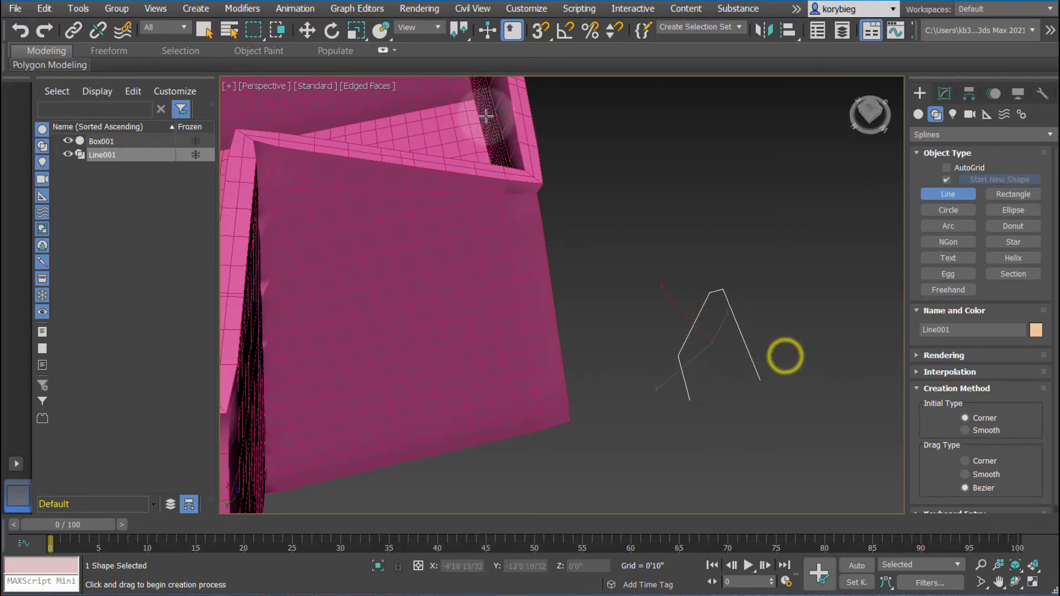
left_click(204, 30)
middle_click_drag(568, 234, 689, 257, "alt")
left_click(615, 230)
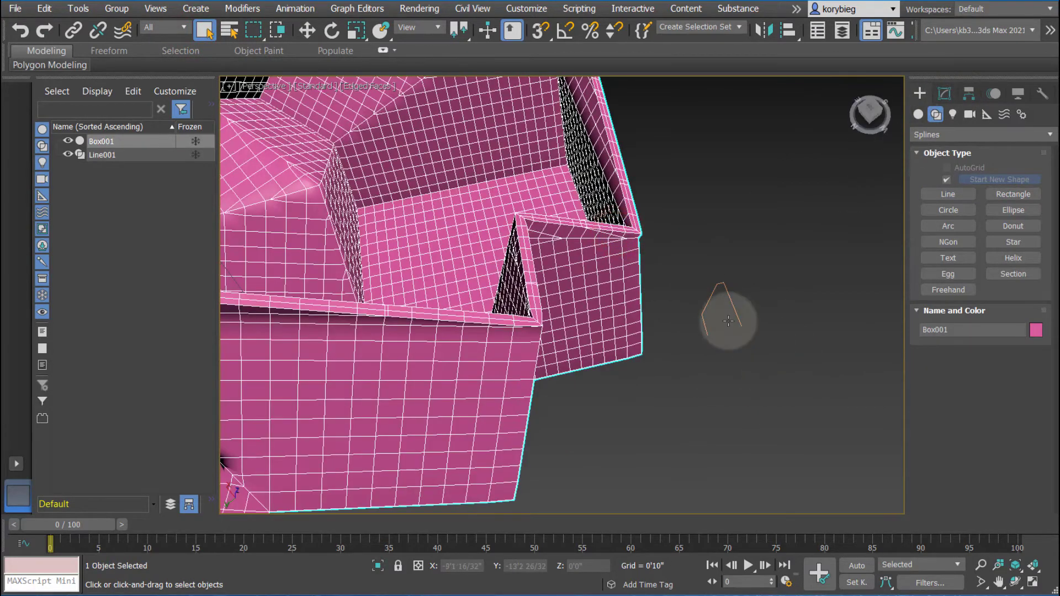
Turn on Bevel Edges in the pink shape's Shell modifier, using Line001 as the bevel spline
left_click(946, 94)
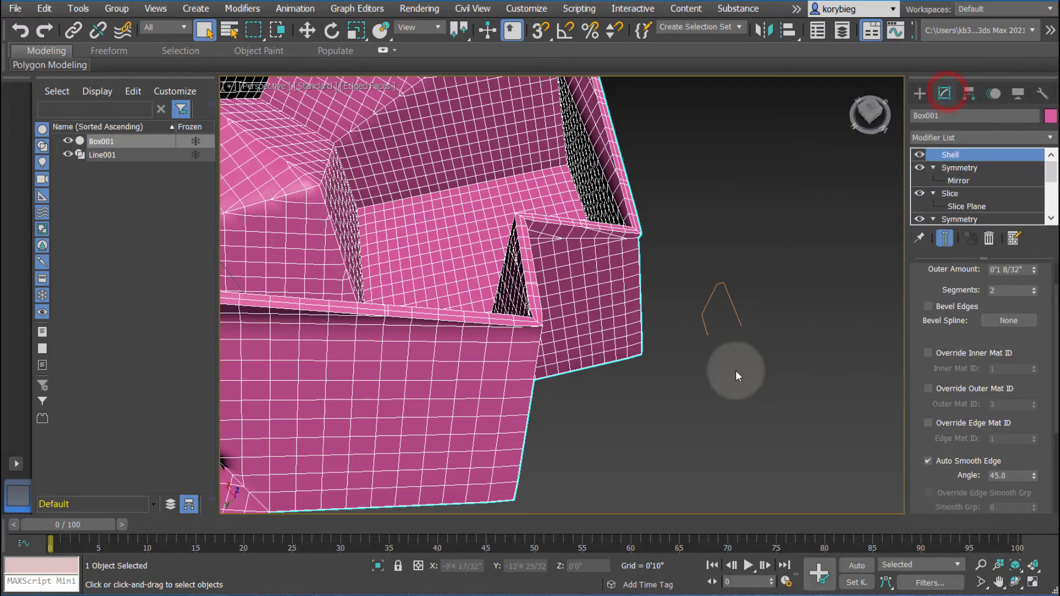
middle_click_drag(741, 372, 832, 326, "alt")
scroll(925, 282, "up", 2)
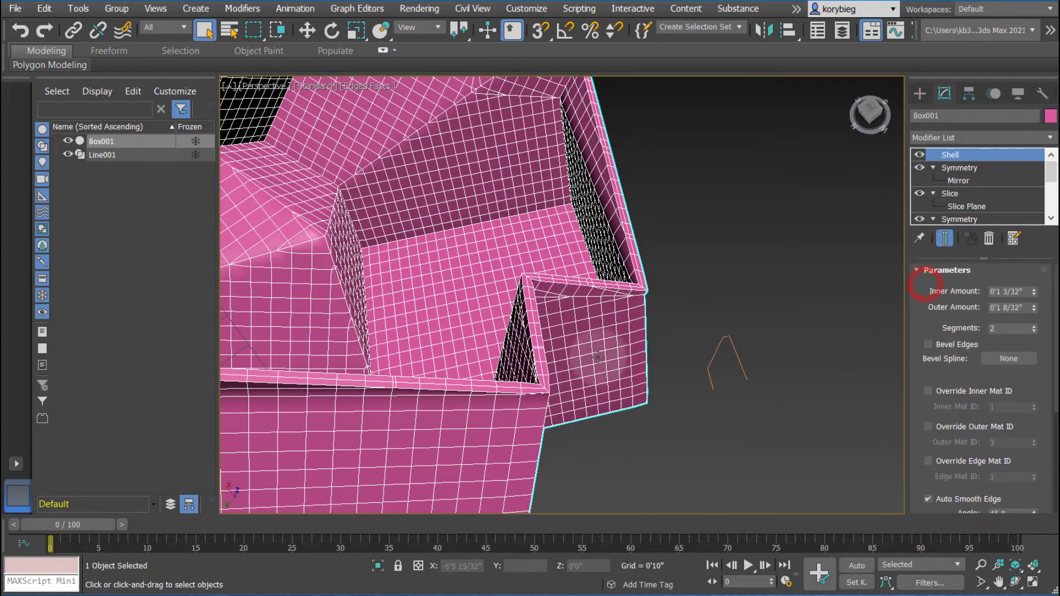
middle_click_drag(701, 349, 719, 328)
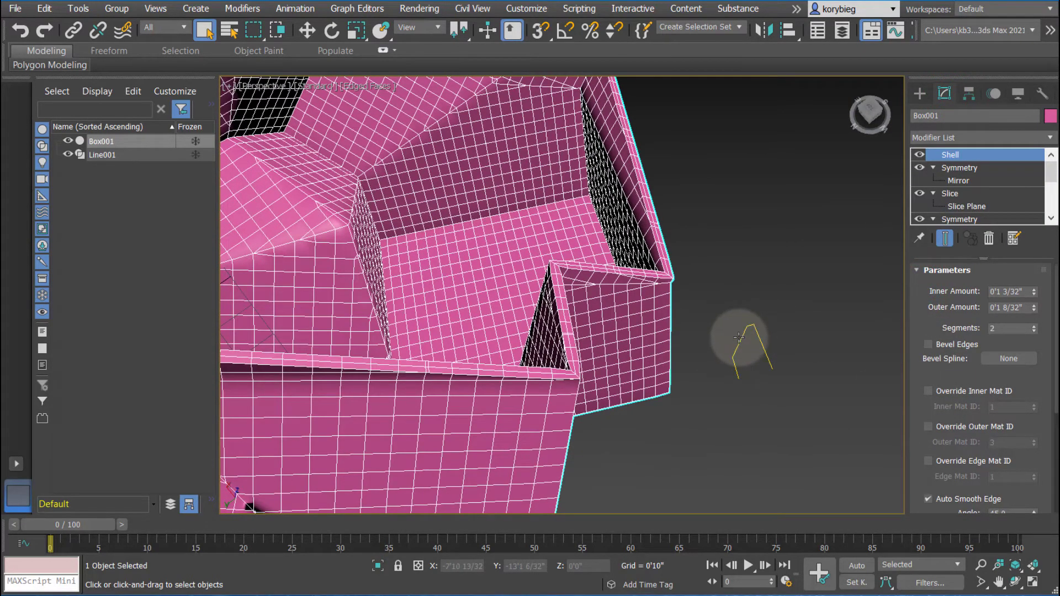
left_click(740, 338)
left_click(654, 297)
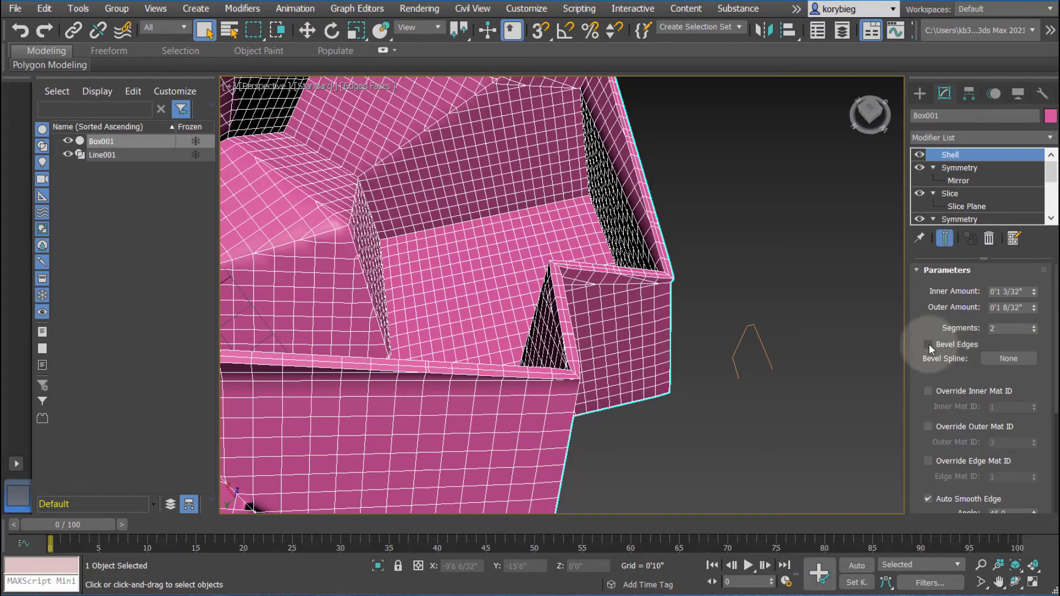
left_click(929, 344)
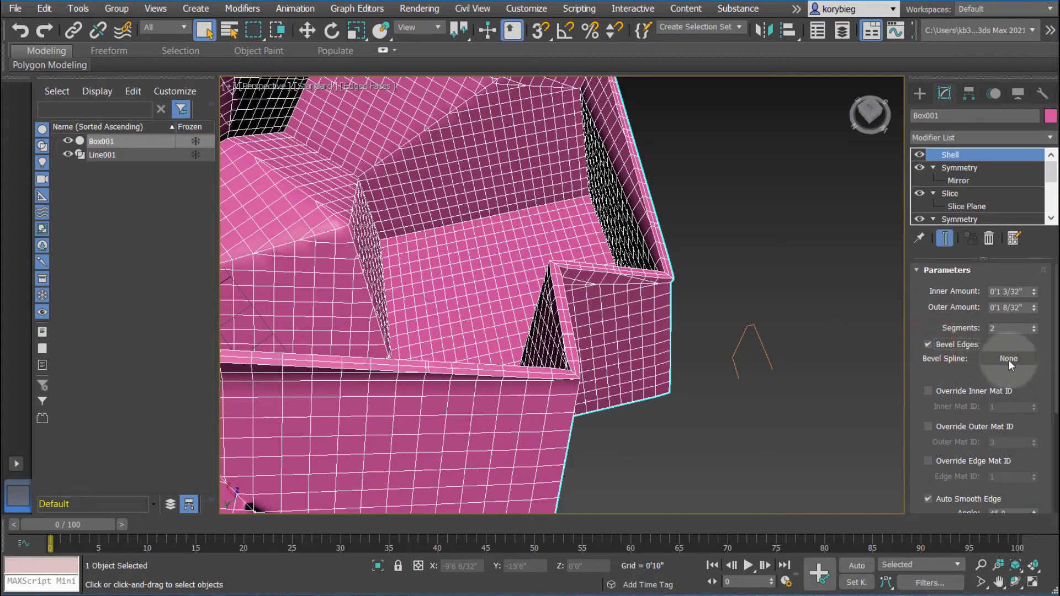
left_click(1016, 358)
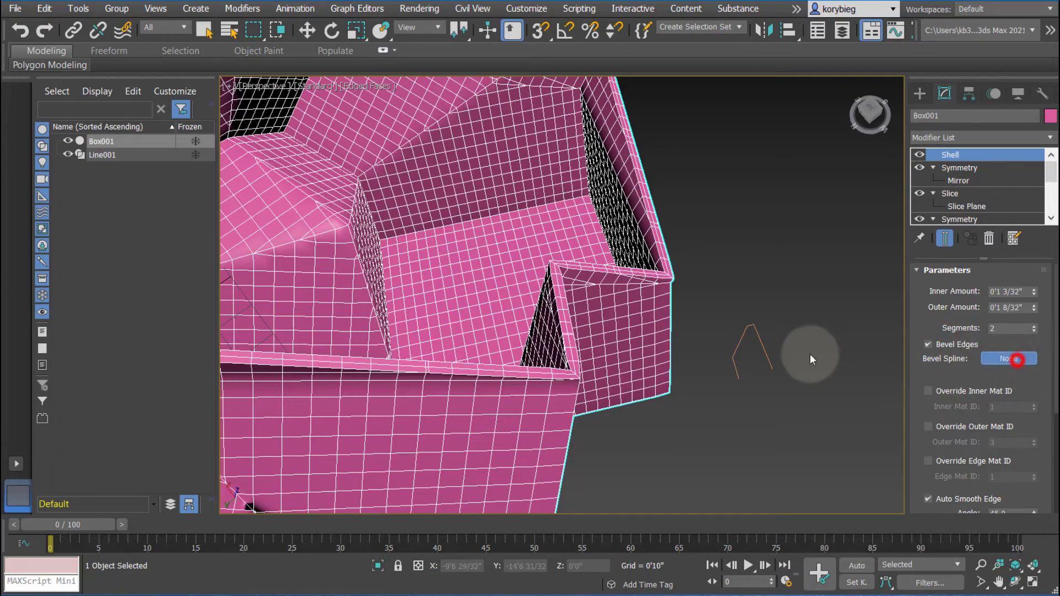
left_click(765, 346)
middle_click_drag(697, 313, 661, 293, "alt")
Enable Straighten Corners in Shell Parameters and inspect the tidied rim corners from several angles
middle_click_drag(700, 330, 716, 297, "alt")
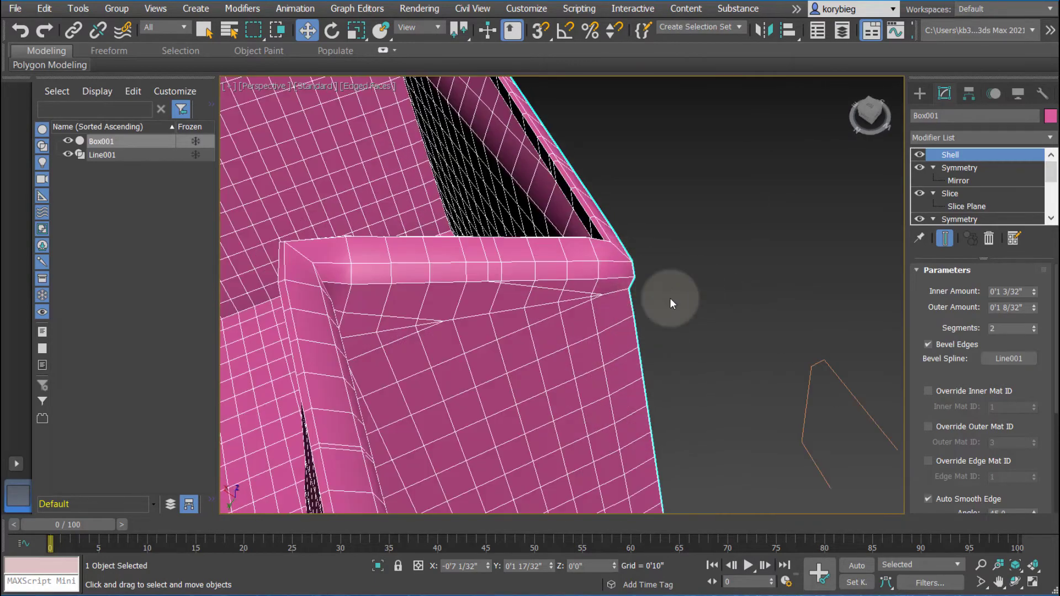
middle_click_drag(774, 361, 765, 340, "alt")
left_click_drag(944, 373, 924, 203)
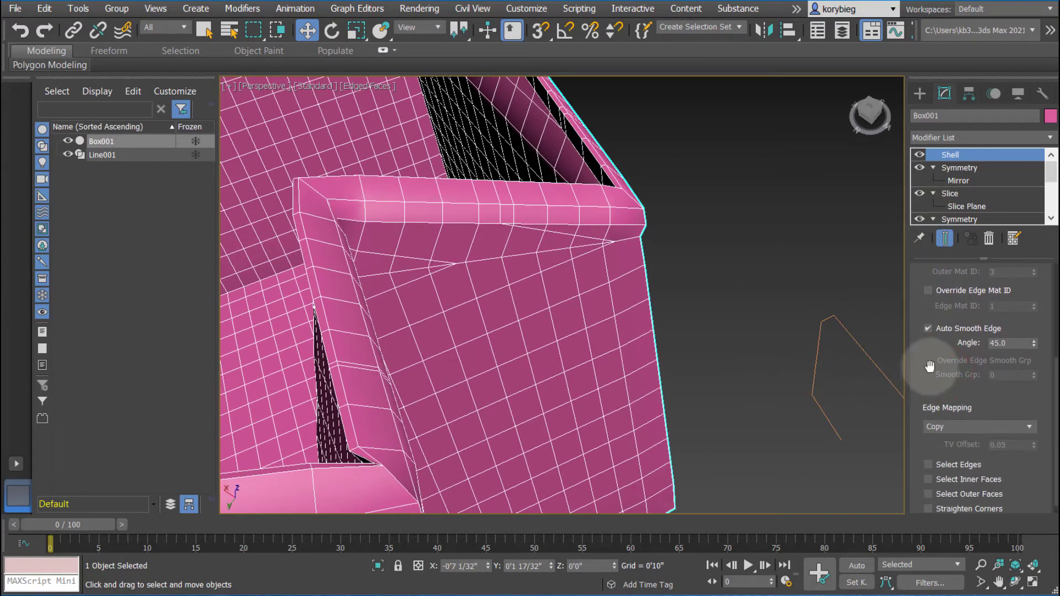
left_click_drag(931, 374, 931, 358)
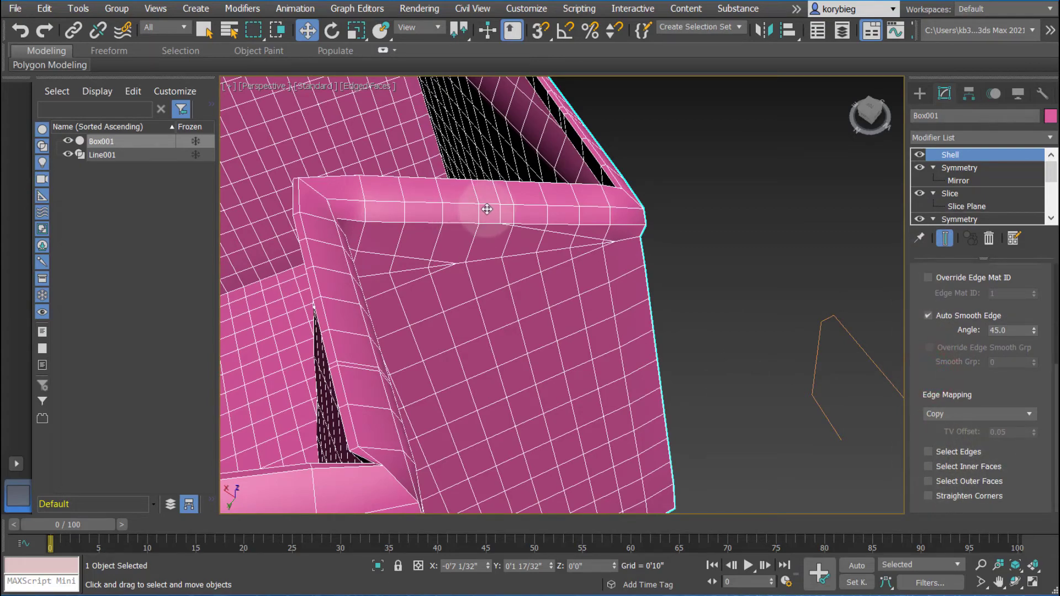
middle_click_drag(485, 208, 569, 395, "alt")
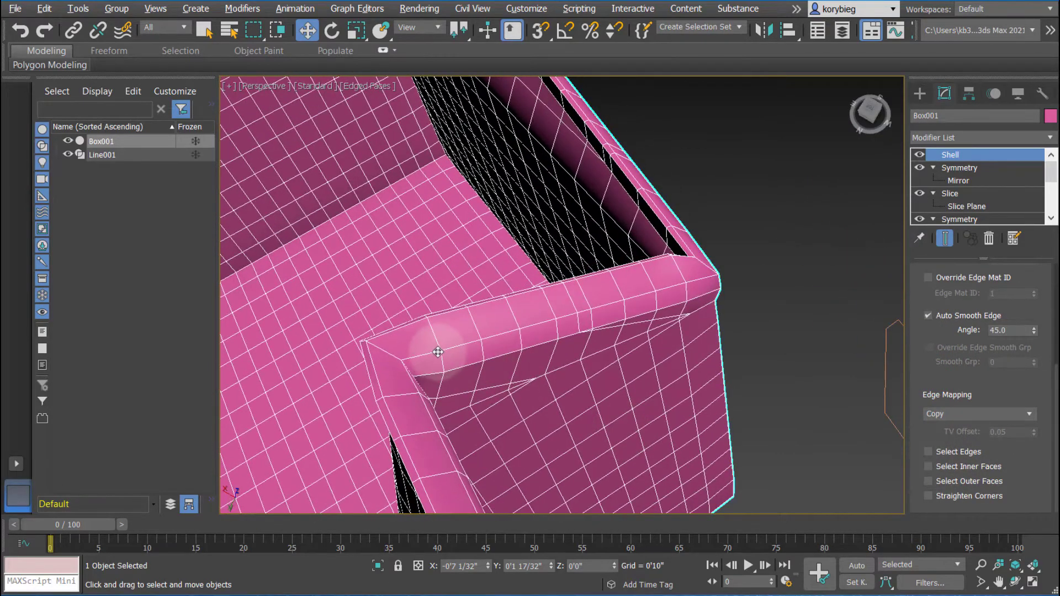
middle_click_drag(450, 336, 426, 296, "alt")
middle_click_drag(775, 384, 880, 457, "alt")
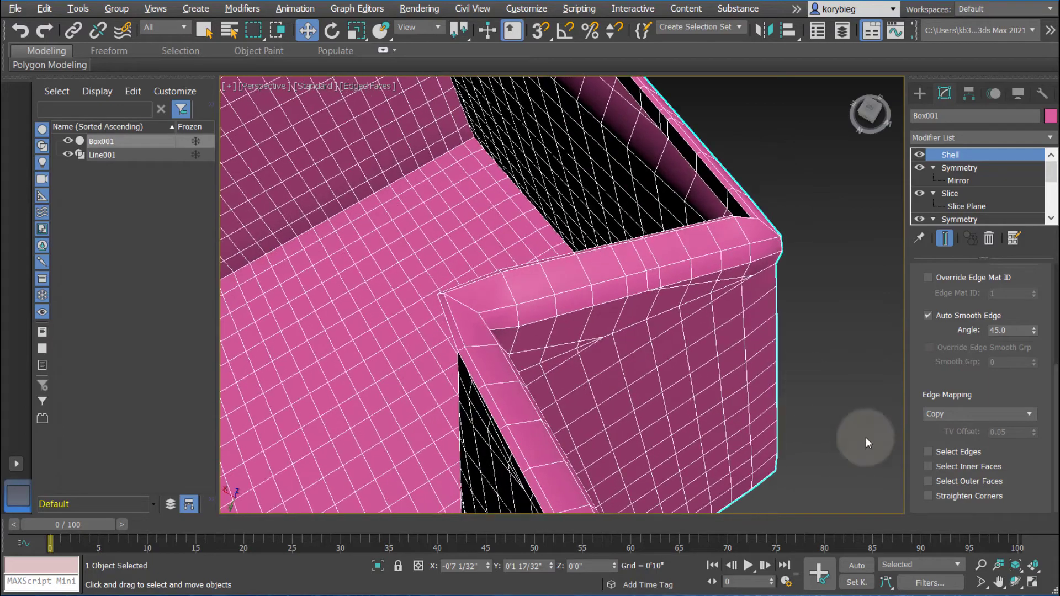
left_click(932, 496)
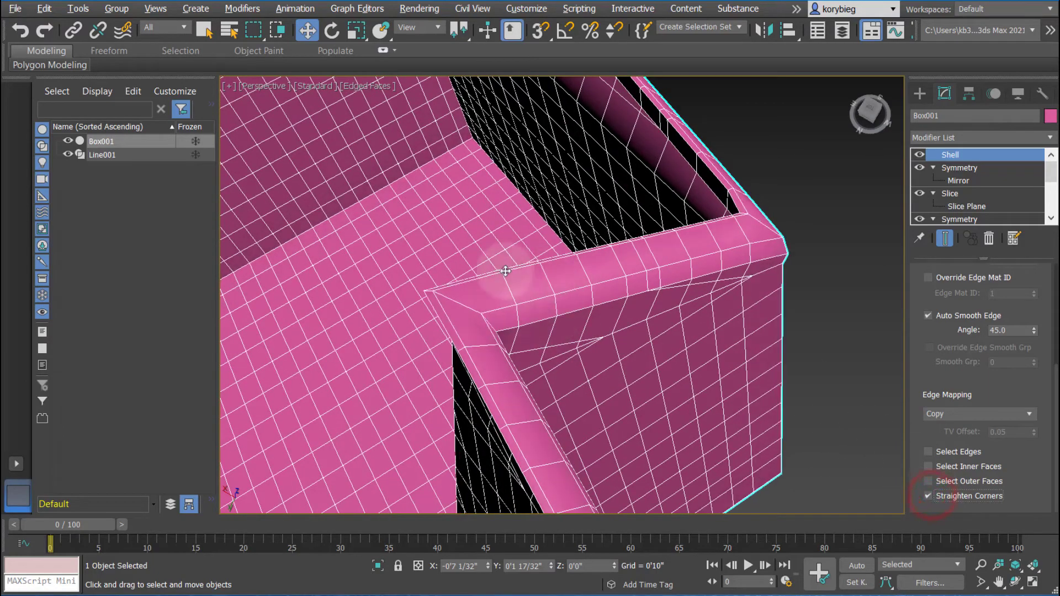
middle_click_drag(654, 294, 566, 306, "alt")
middle_click_drag(590, 251, 773, 260, "alt")
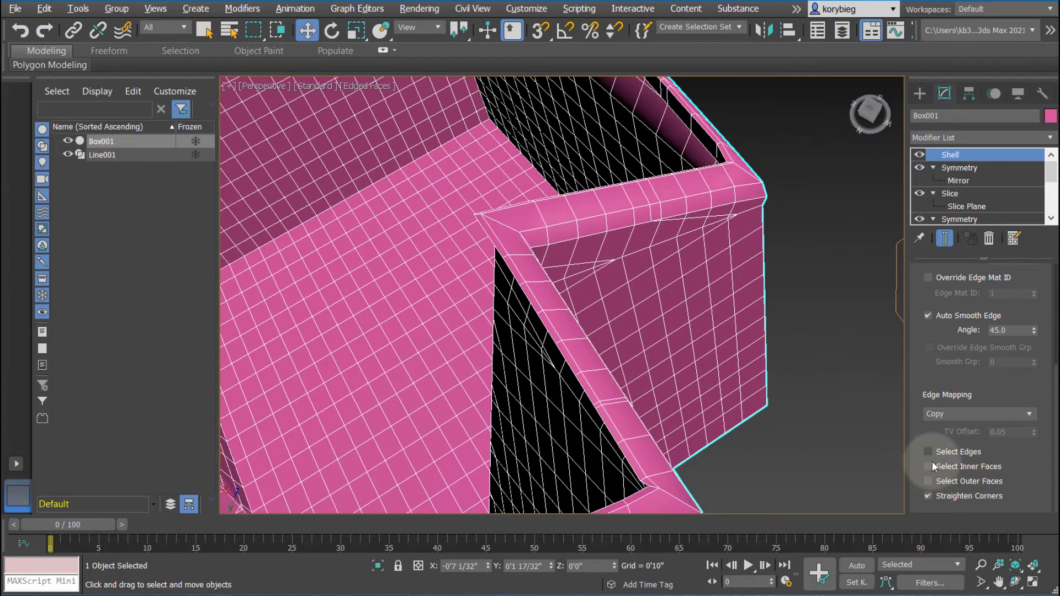
left_click(927, 451)
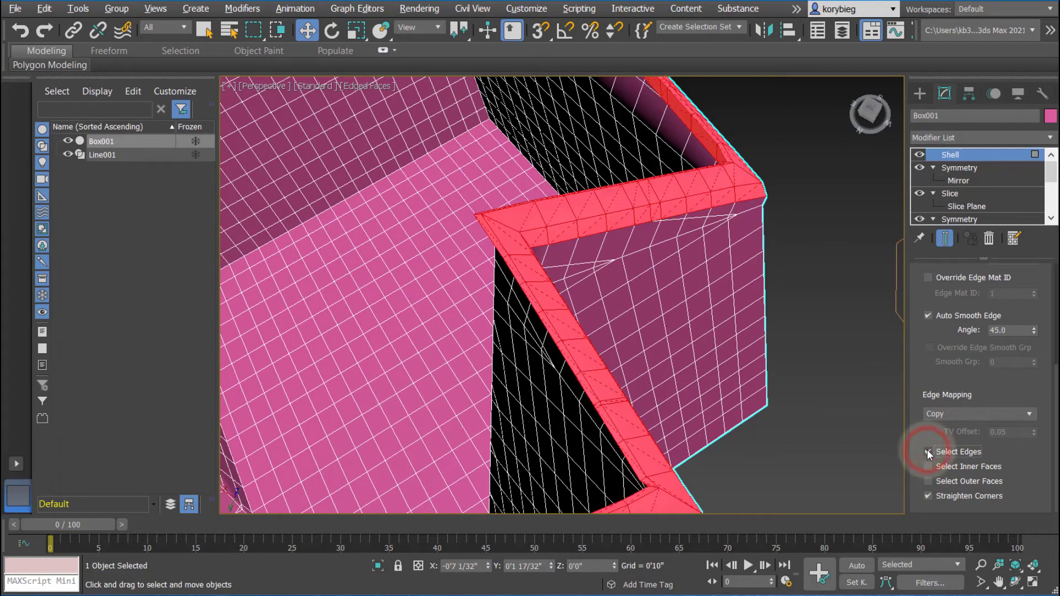
left_click(928, 467)
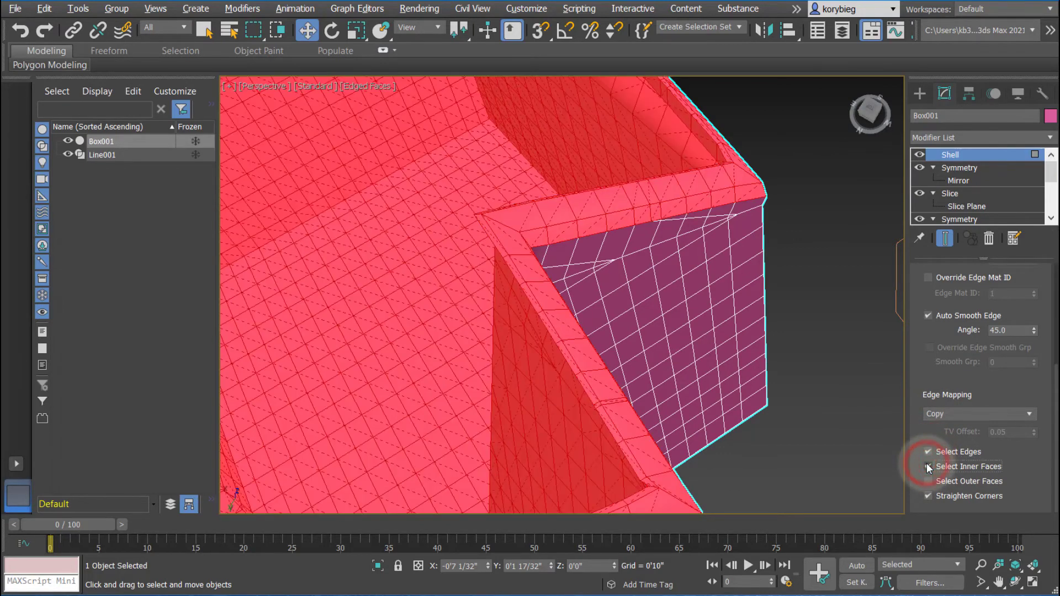
left_click(929, 481)
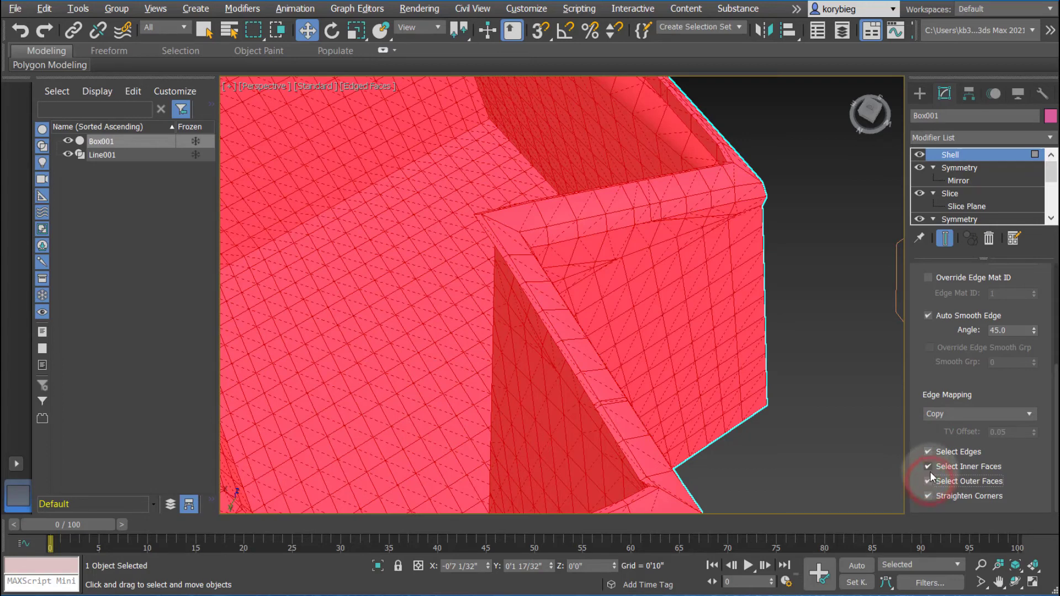
left_click(928, 468)
left_click(929, 481)
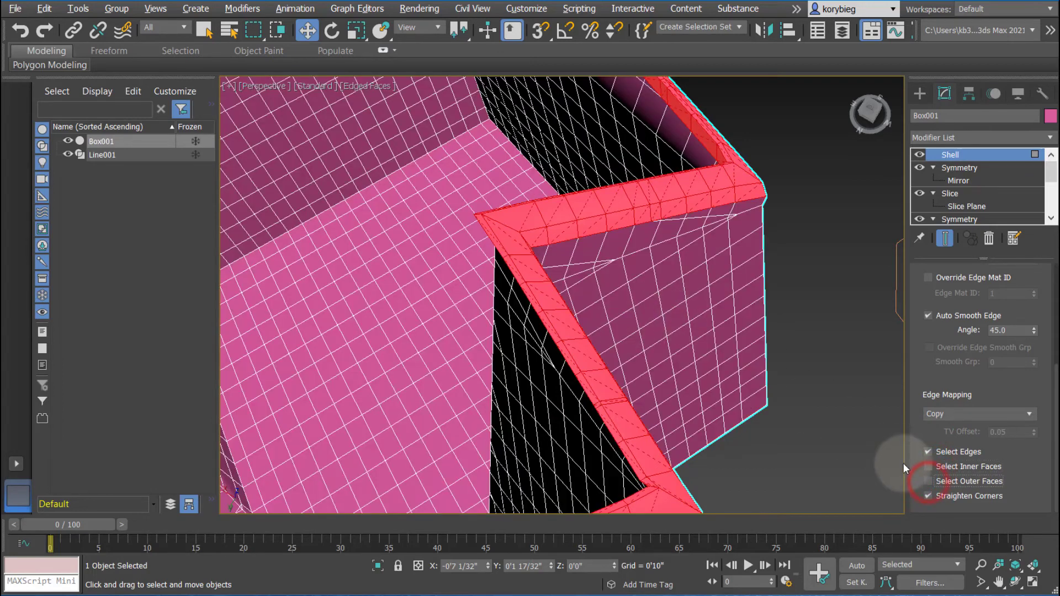
left_click(928, 452)
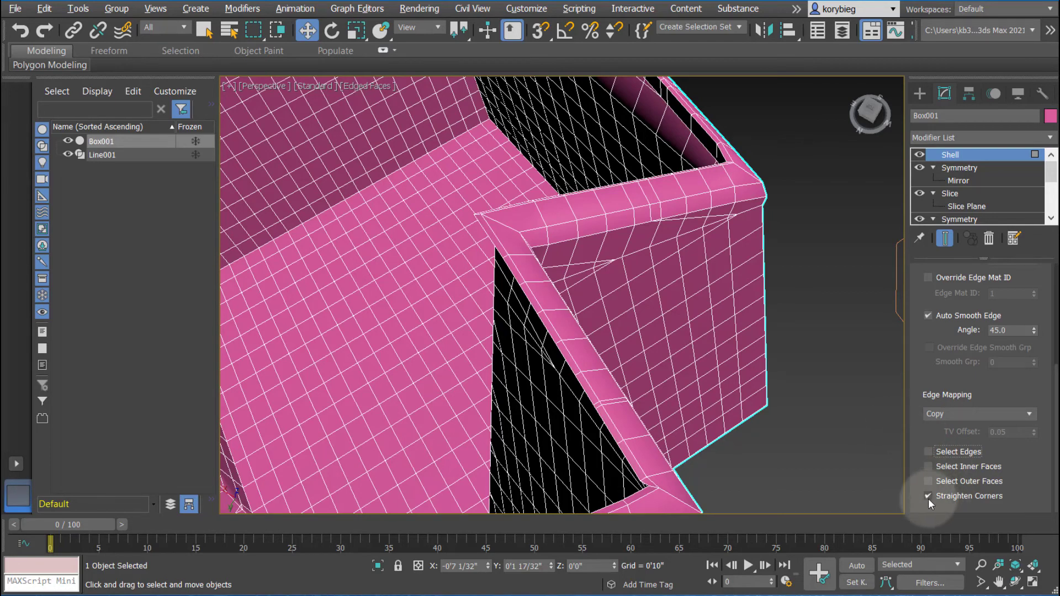
left_click(928, 468)
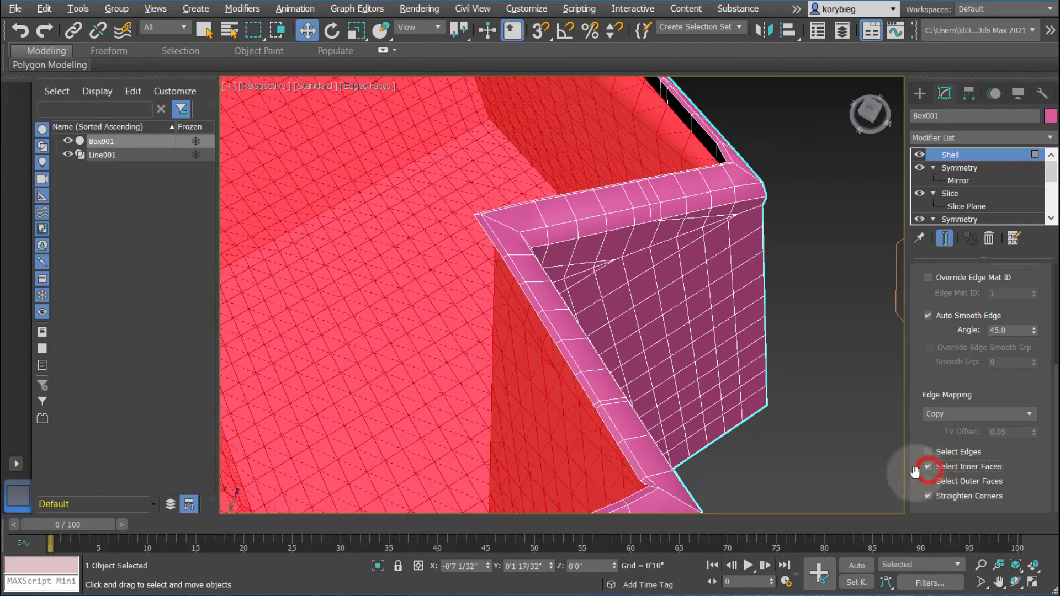
left_click(928, 467)
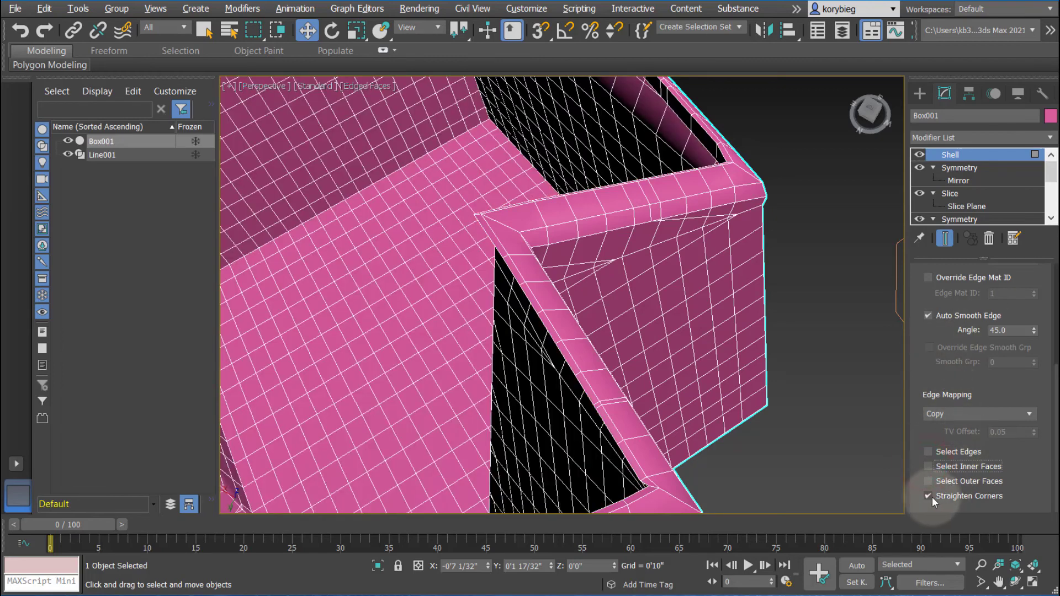